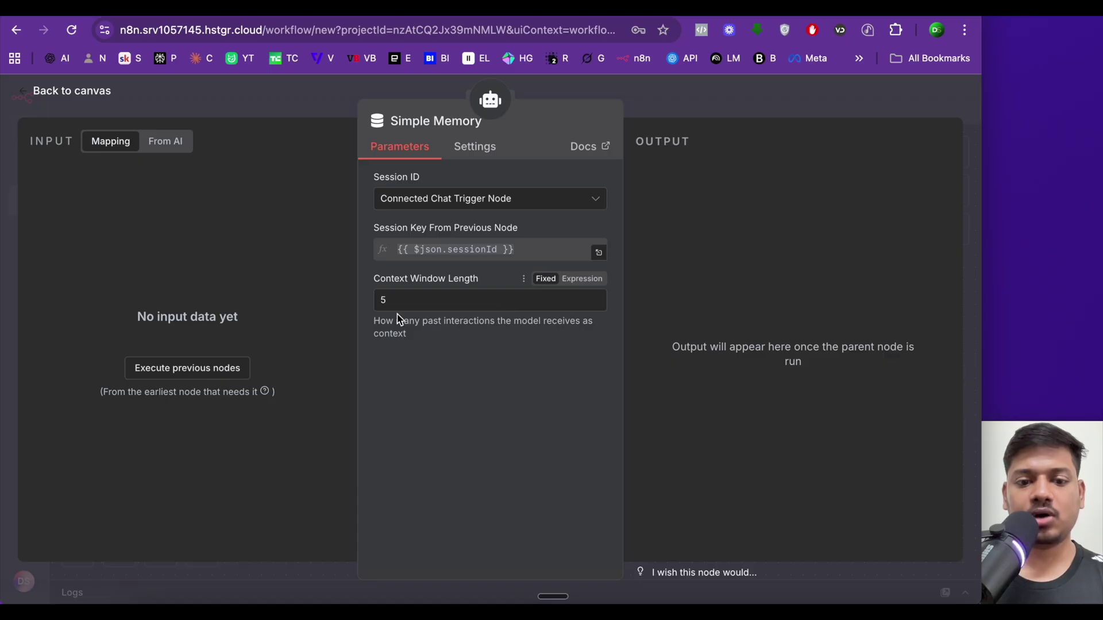
Step: Set the Simple Memory node's context window length to 10 and return to the canvas
left_click(427, 304)
key("BackSpace")
type("10")
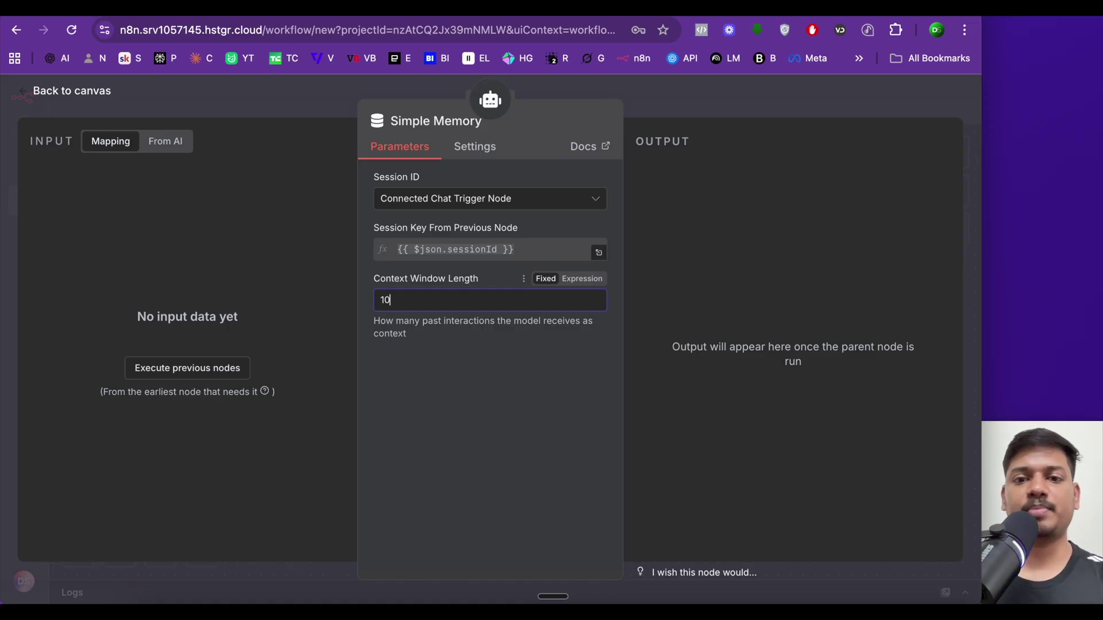
left_click(23, 95)
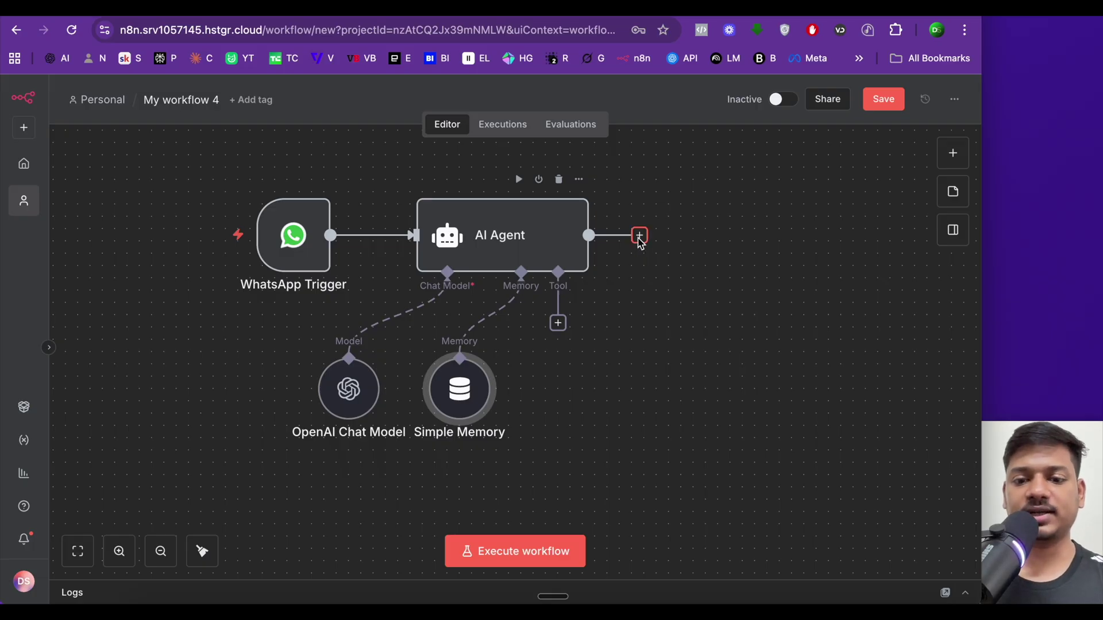
Step: Add a WhatsApp Business Cloud Send message node after the AI Agent and return to the canvas
left_click(640, 237)
type("whatsap")
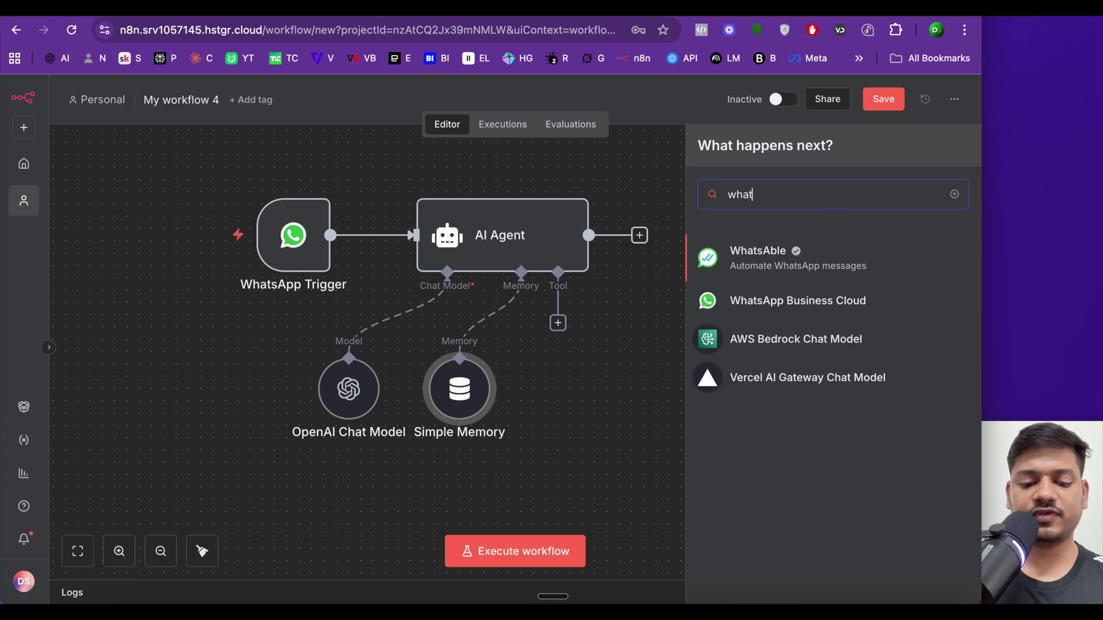
left_click(820, 260)
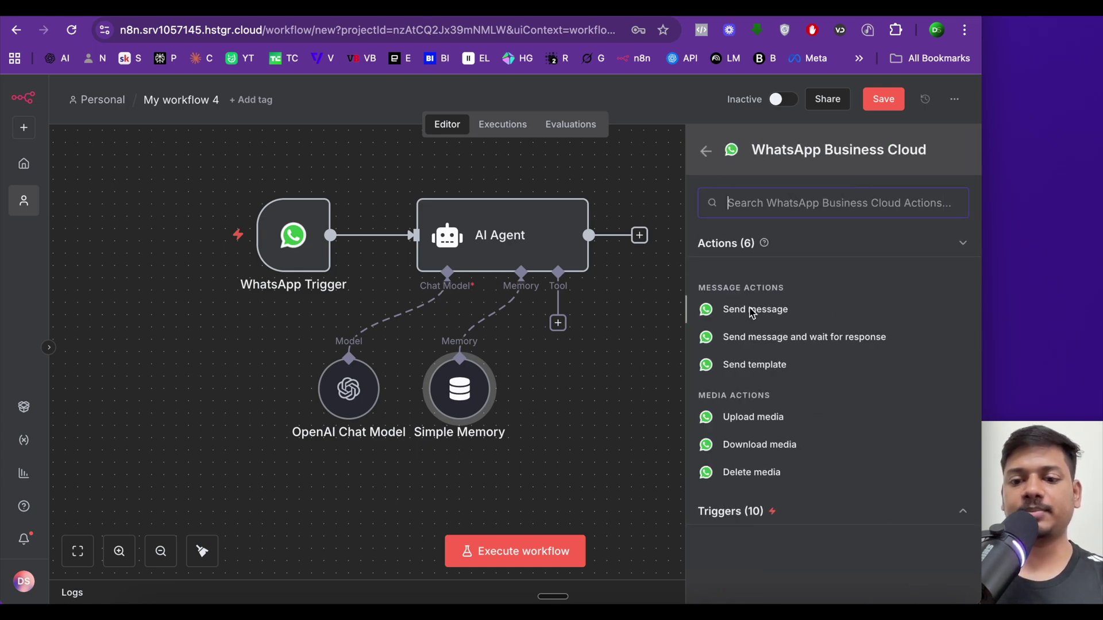
left_click(752, 313)
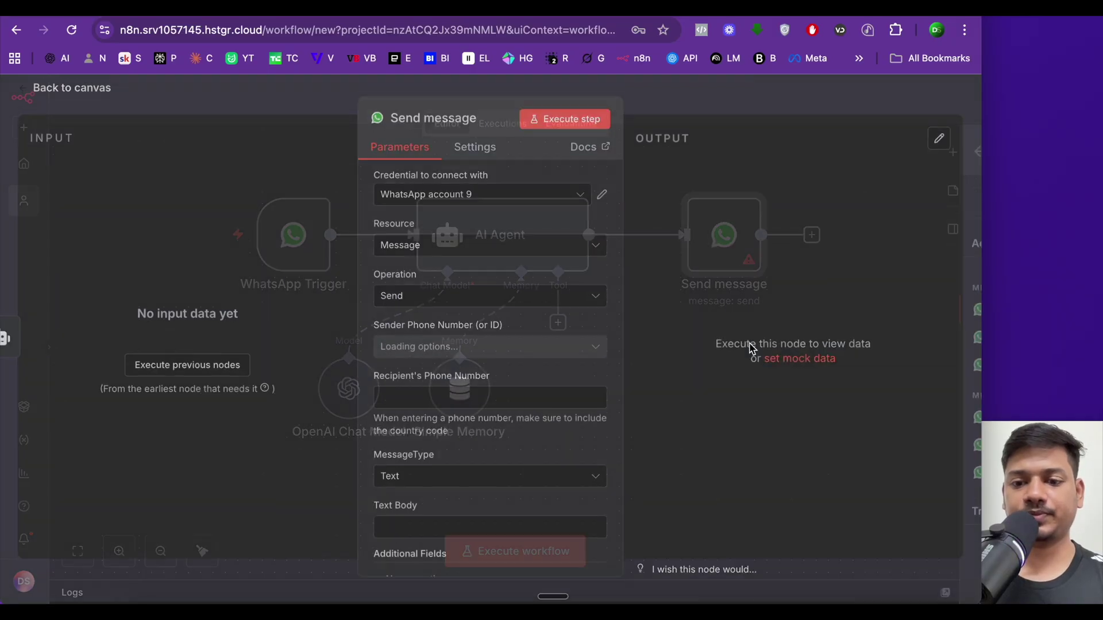
left_click(25, 98)
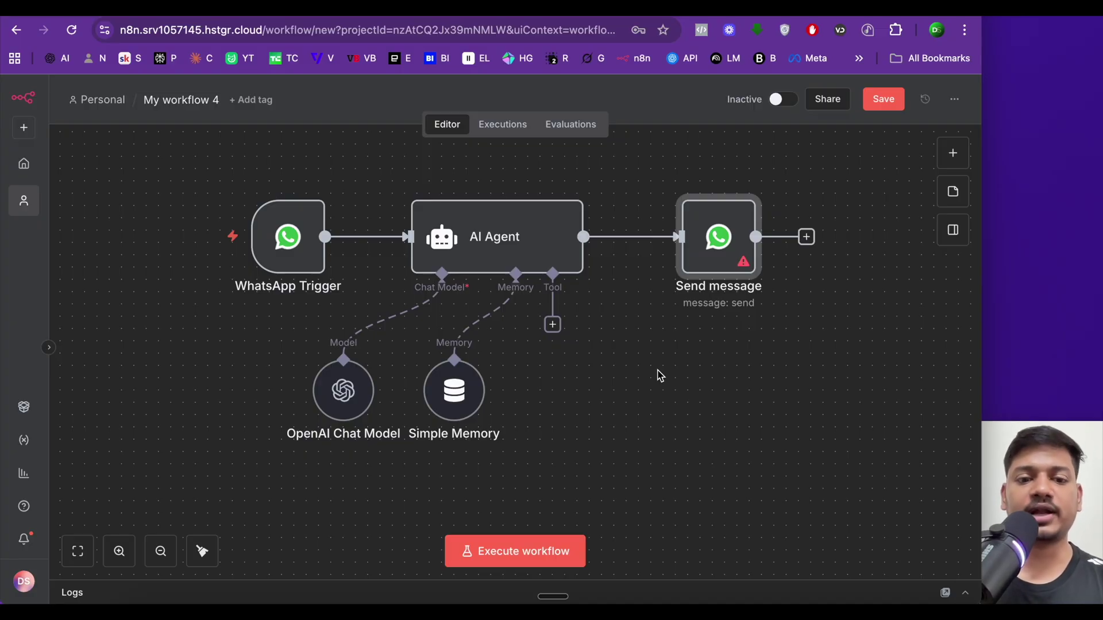
Step: Start creating a new WhatsApp OAuth credential for the WhatsApp Trigger node
mouse_move(290, 258)
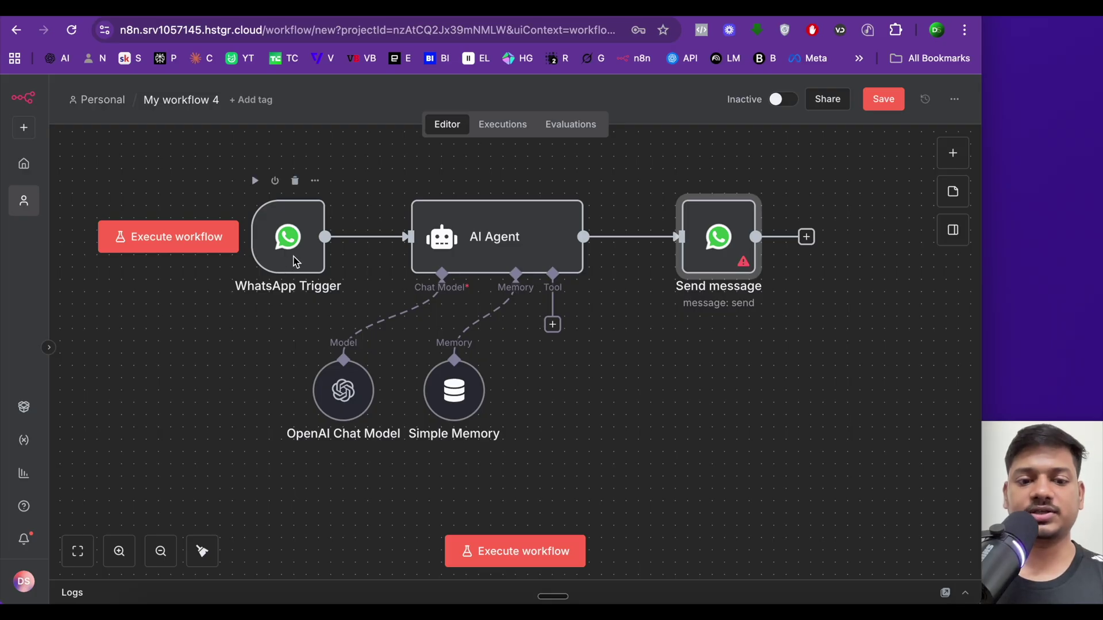
double_click(294, 261)
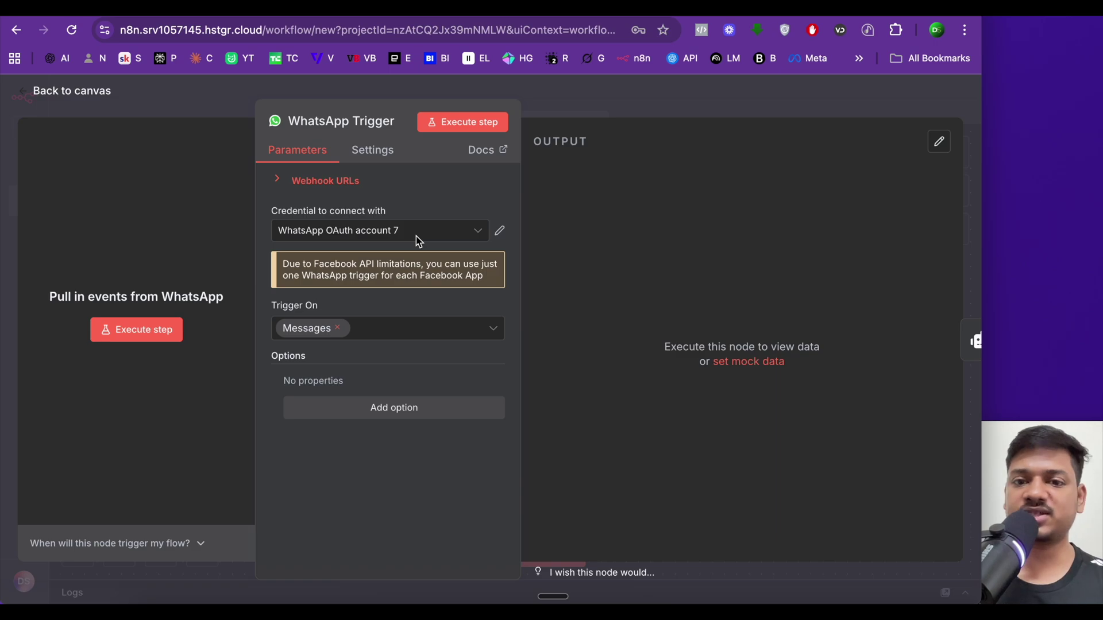
left_click(435, 240)
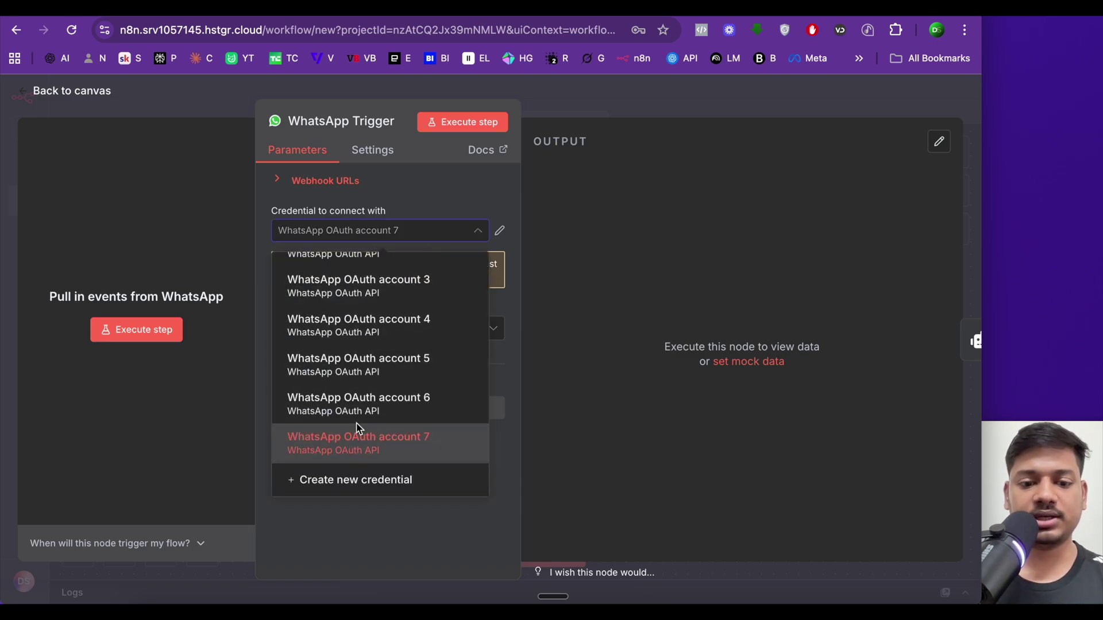
left_click(354, 483)
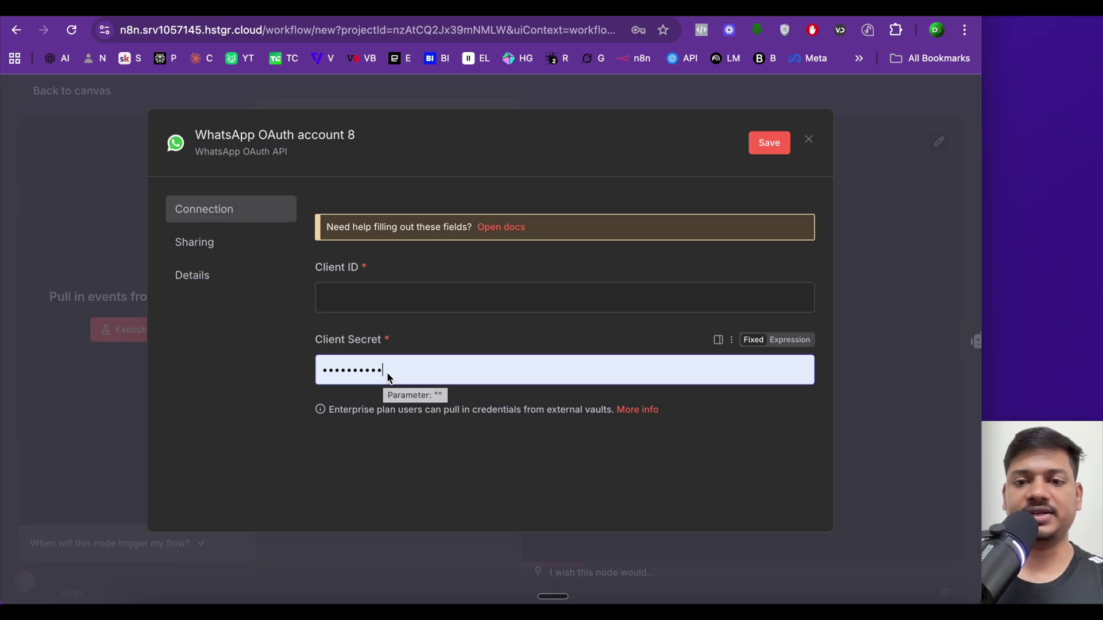
Step: Search Google for "business facebook" in a new browser tab and open the Meta for Business site
key("super+t")
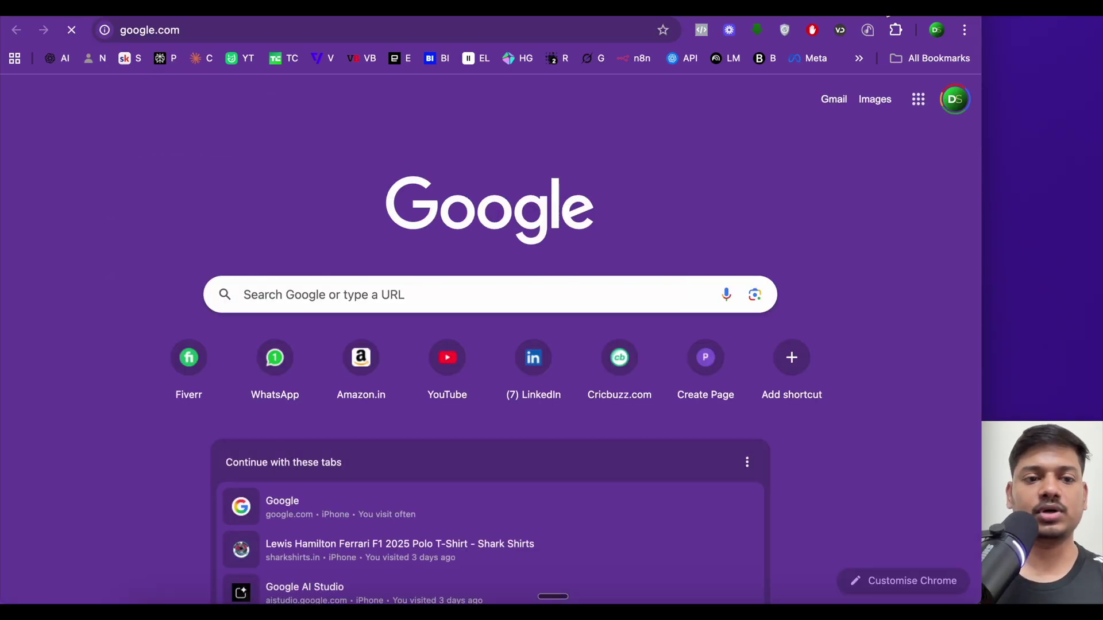
type("biu")
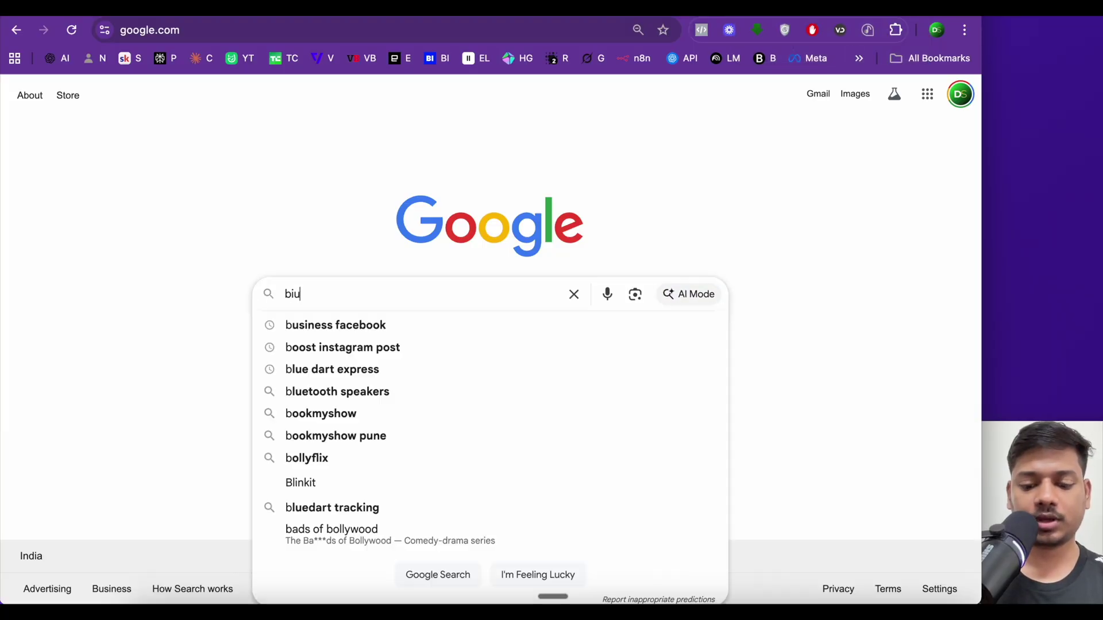
type("si")
key("Down")
key("Return")
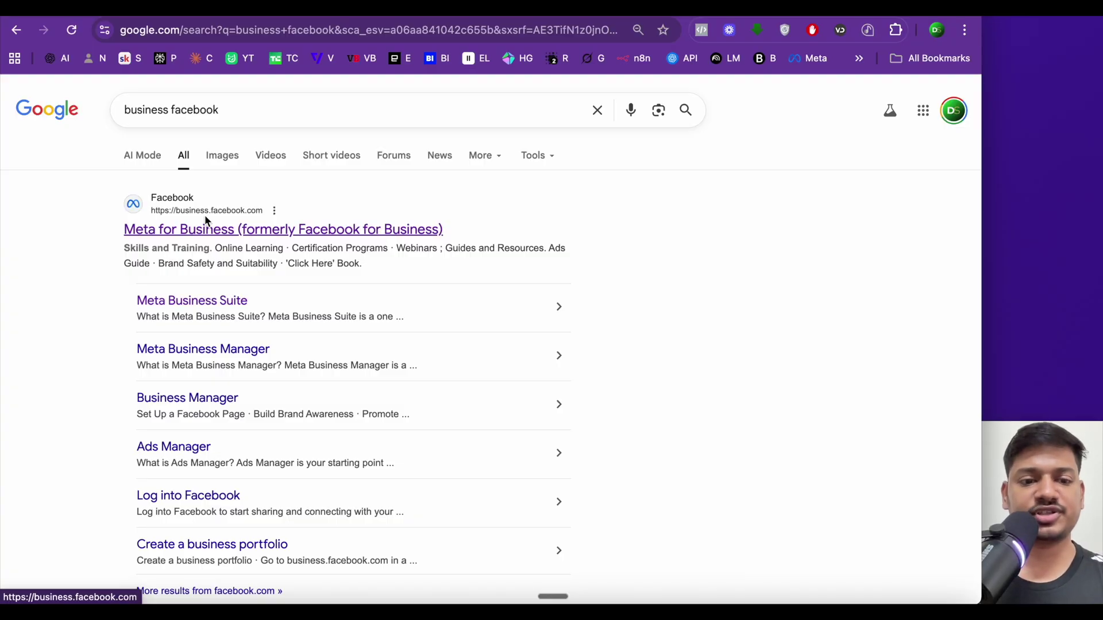
left_click(294, 230)
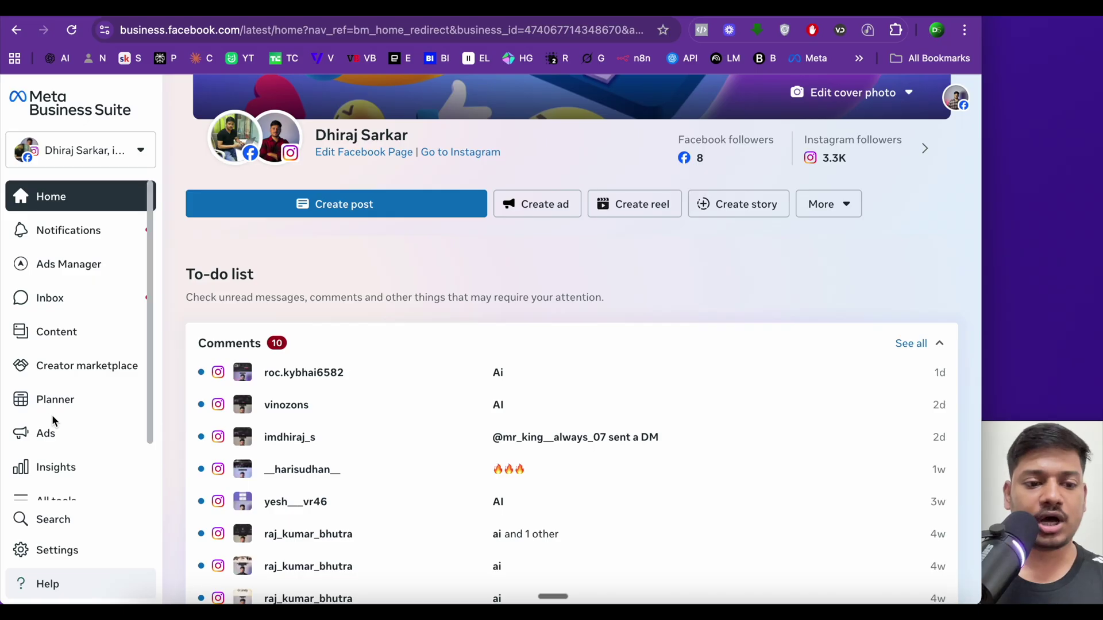
Step: Start creating a new app ID from the Apps section of the Meta Business Suite settings
scroll(103, 474, "down", 1)
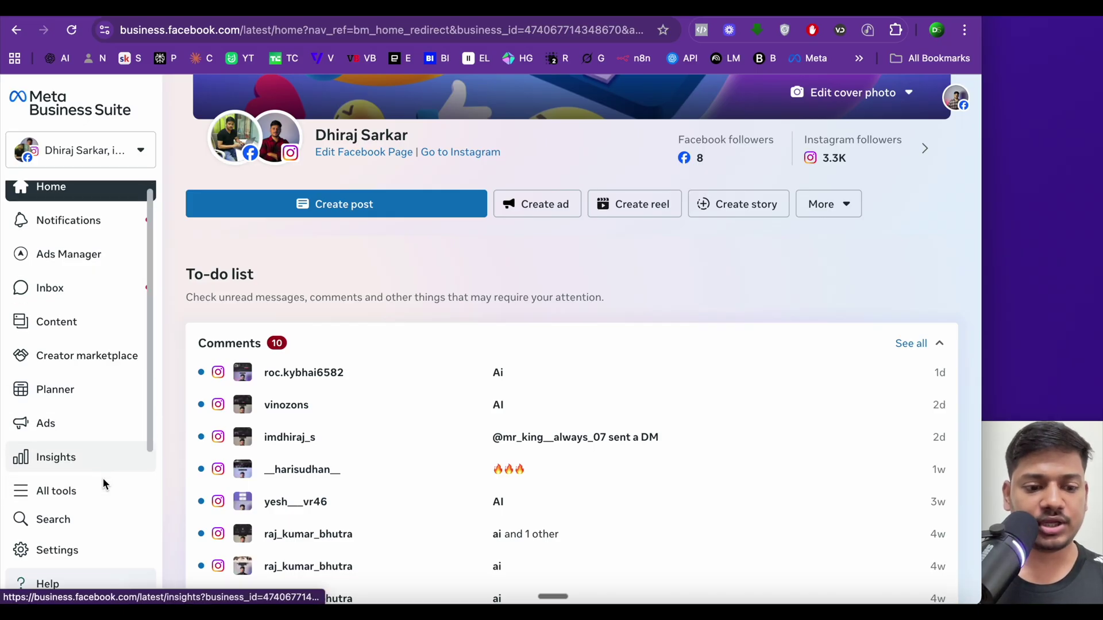
left_click(85, 557)
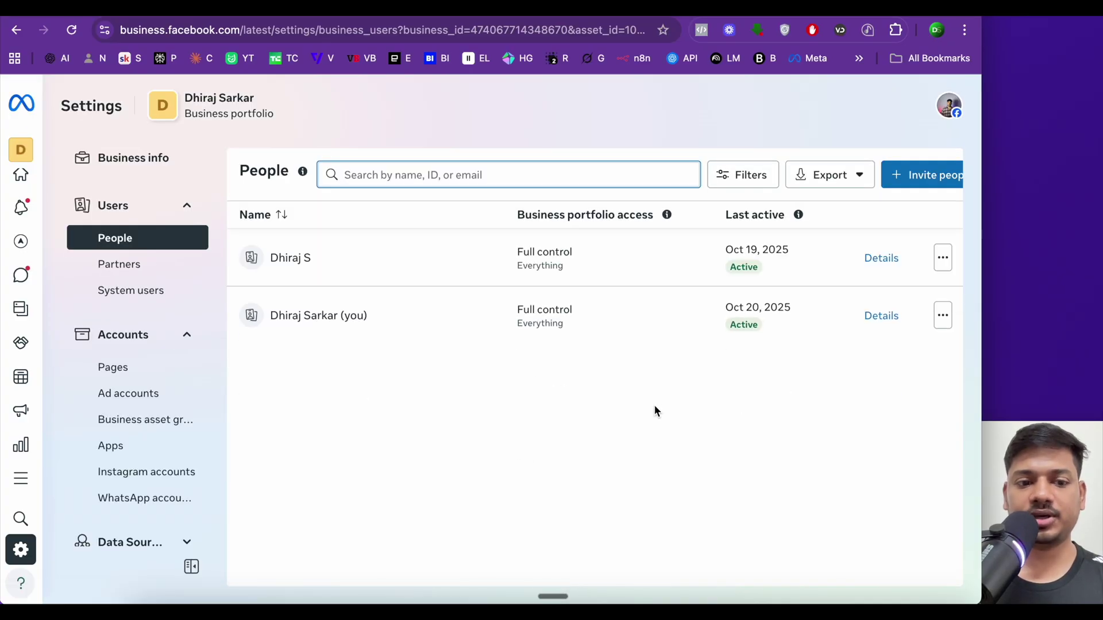
left_click(138, 456)
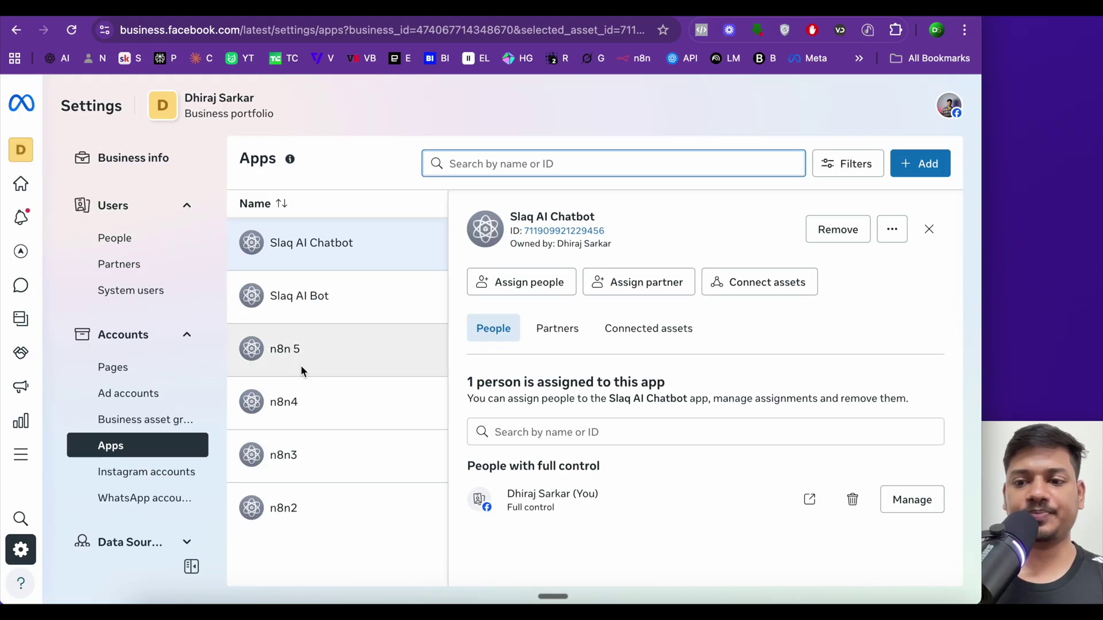
left_click(925, 171)
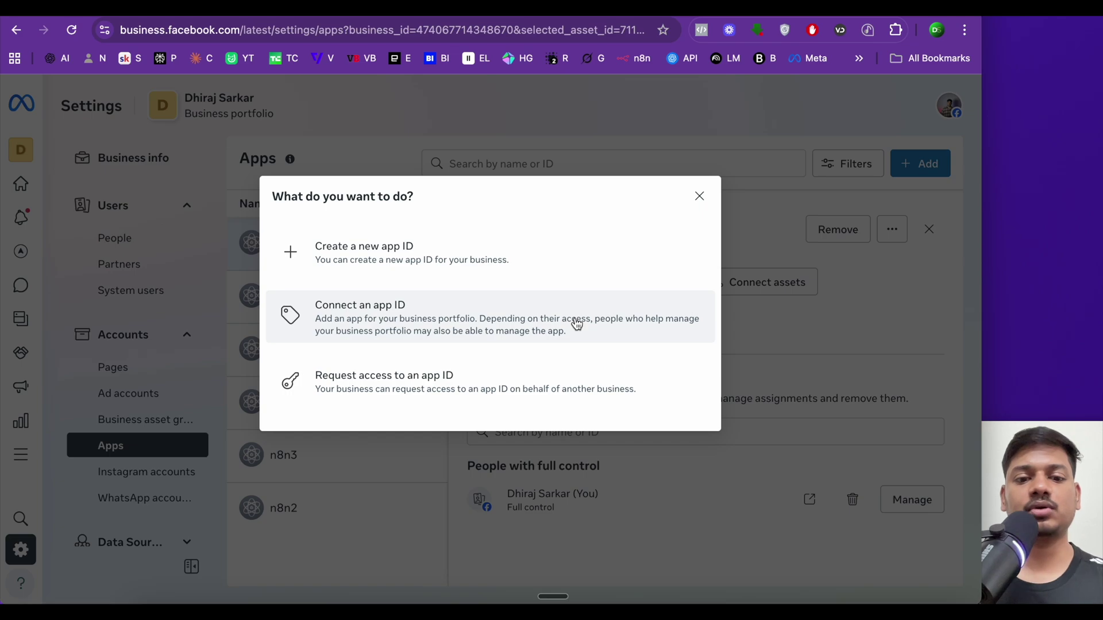
left_click(418, 248)
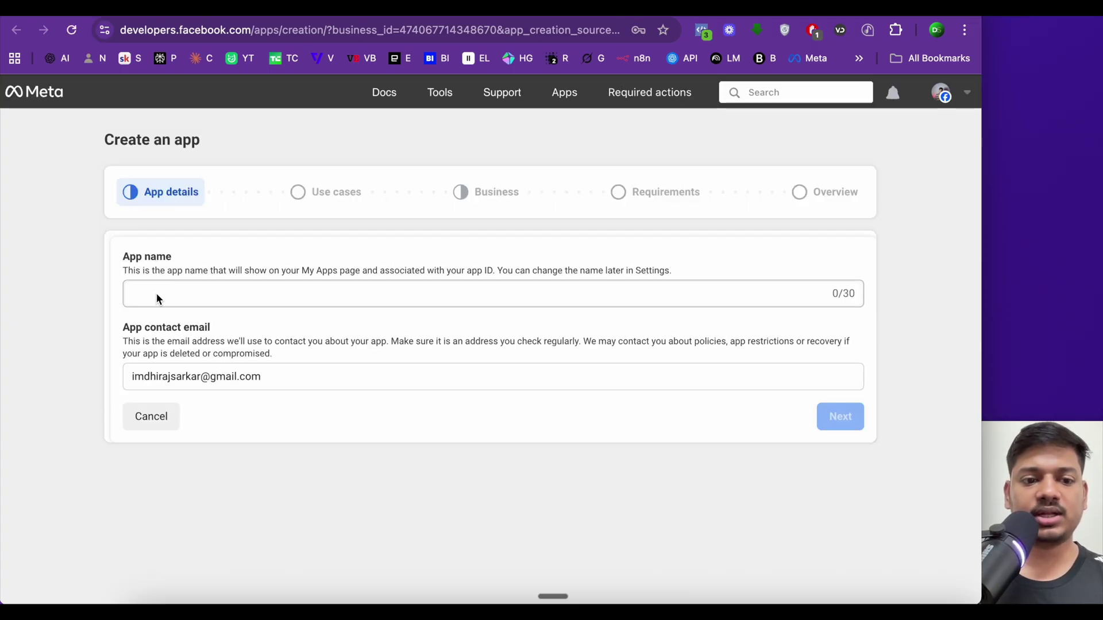
Step: Name the new app "n8n 5" and choose Other as its use case
left_click(156, 294)
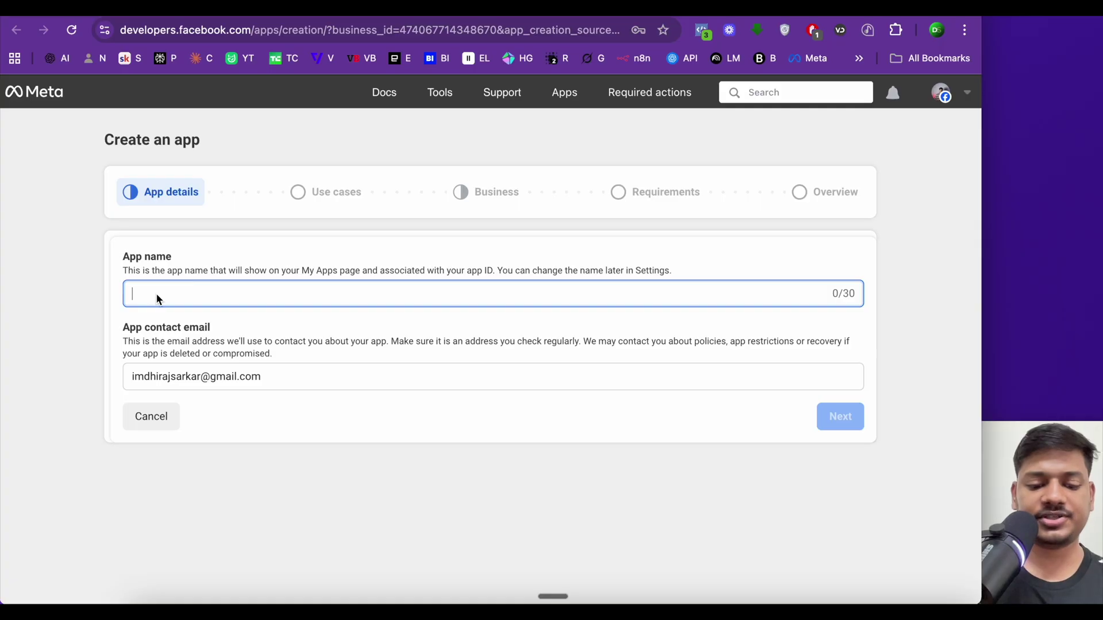
type("n8n 5")
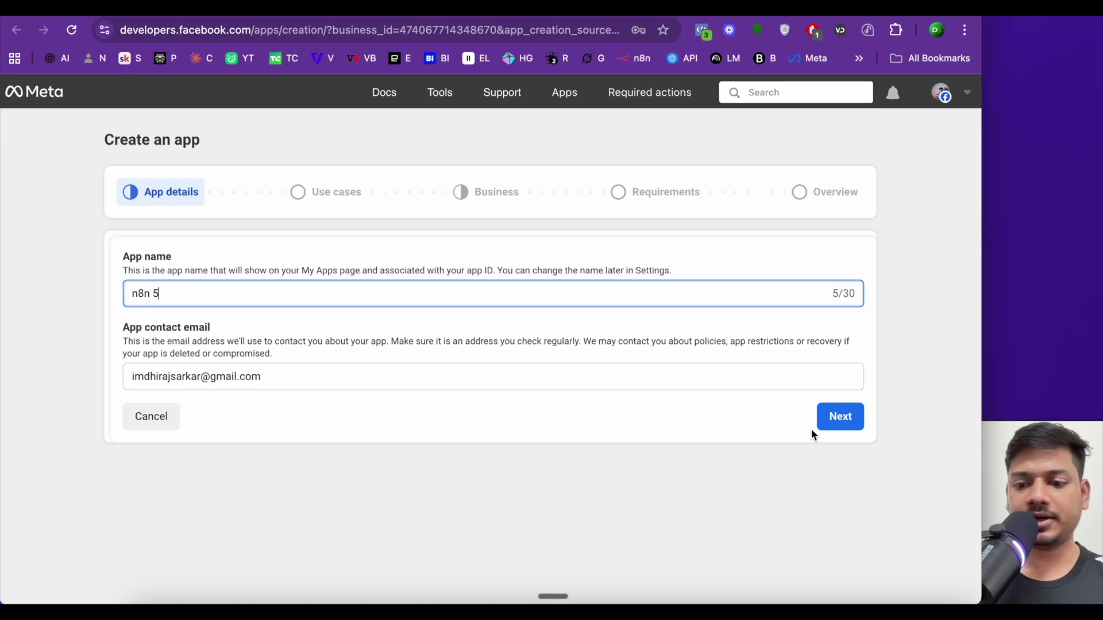
left_click(835, 423)
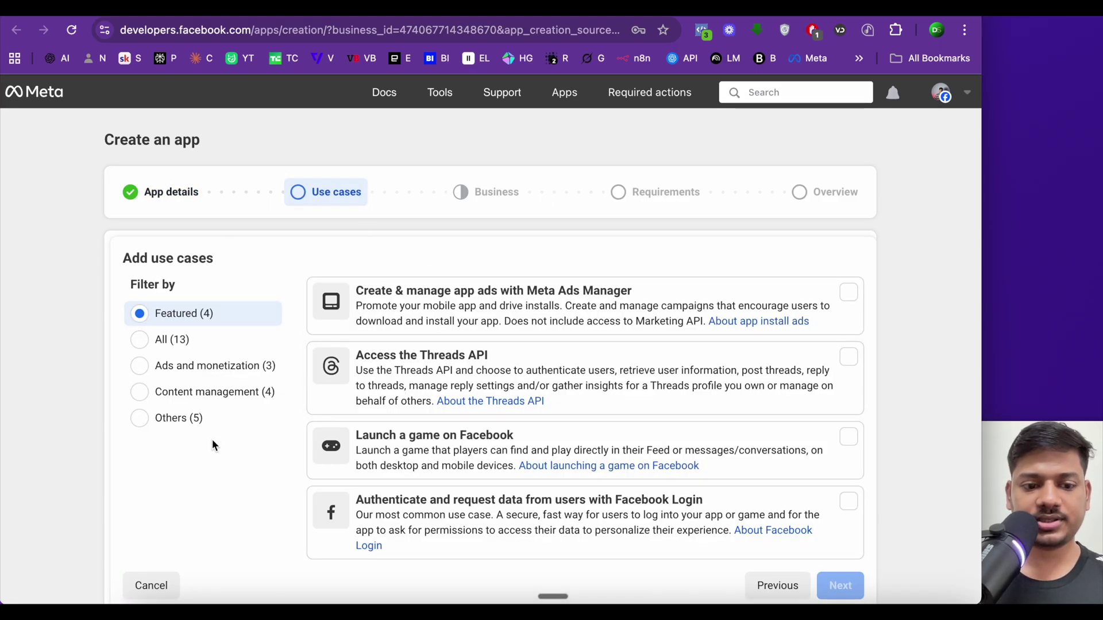
left_click(189, 419)
scroll(594, 469, "down", 3)
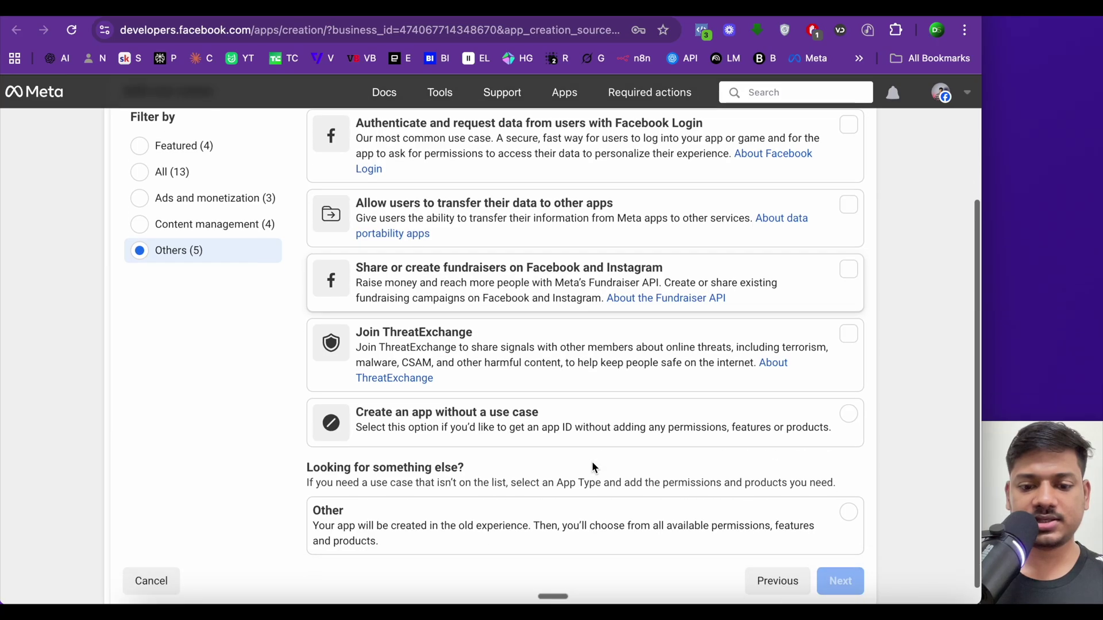
left_click(561, 527)
left_click(843, 583)
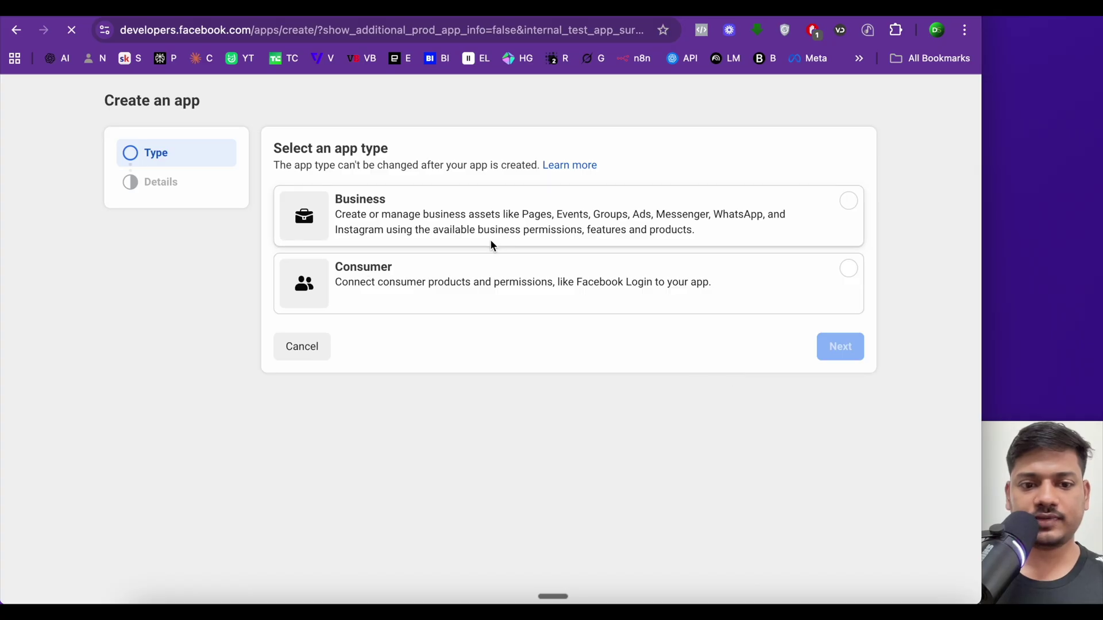
Step: Create the app with the Business app type, confirming with the account password
left_click(405, 215)
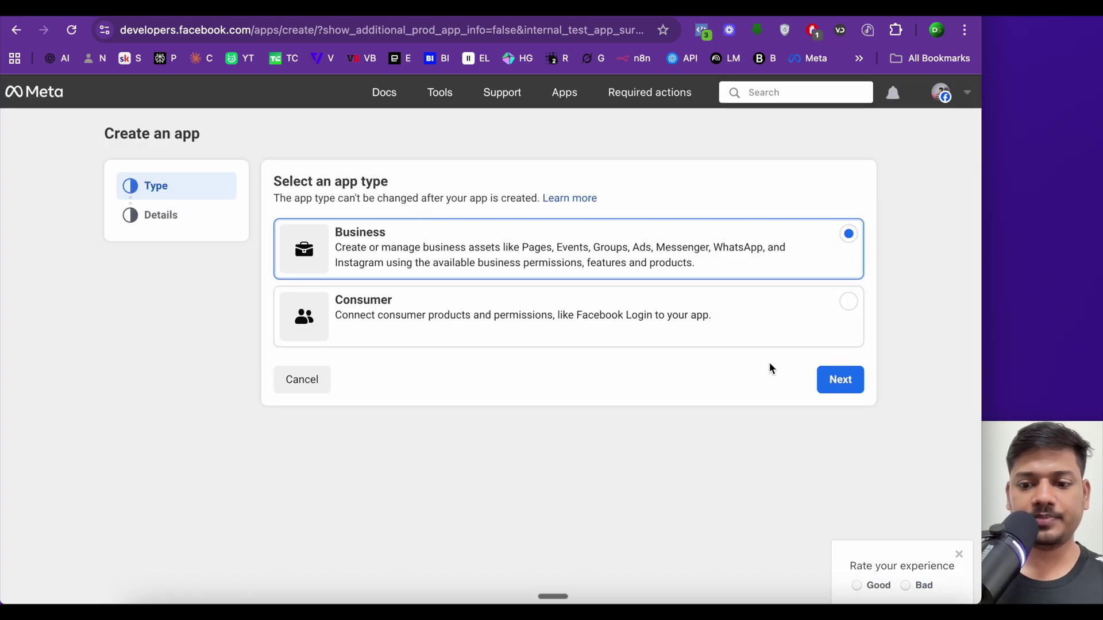
left_click(831, 385)
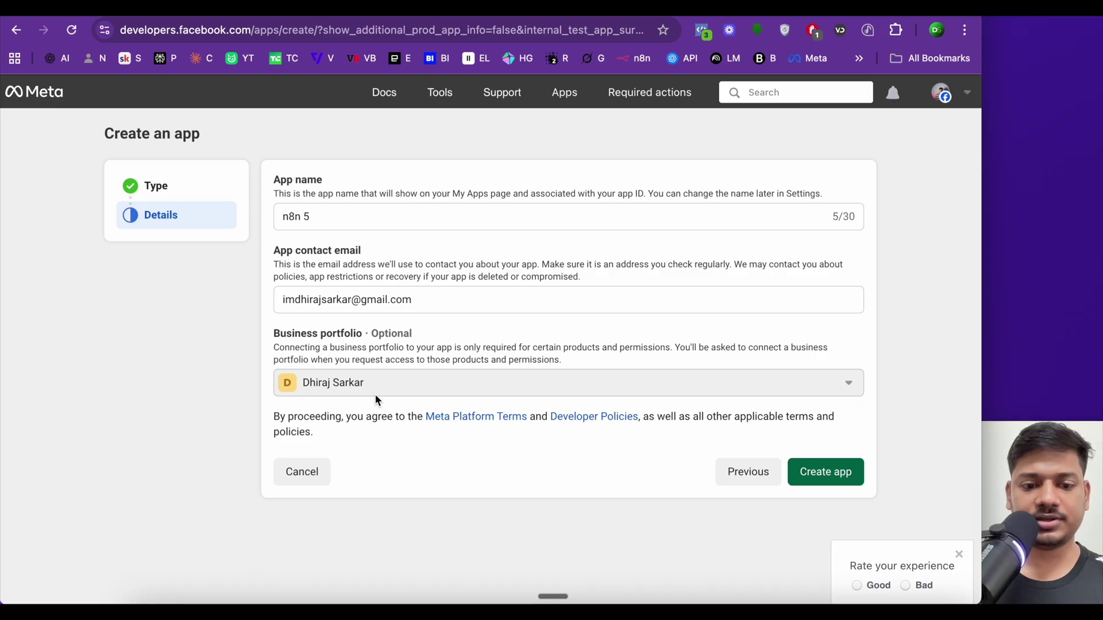
left_click(823, 475)
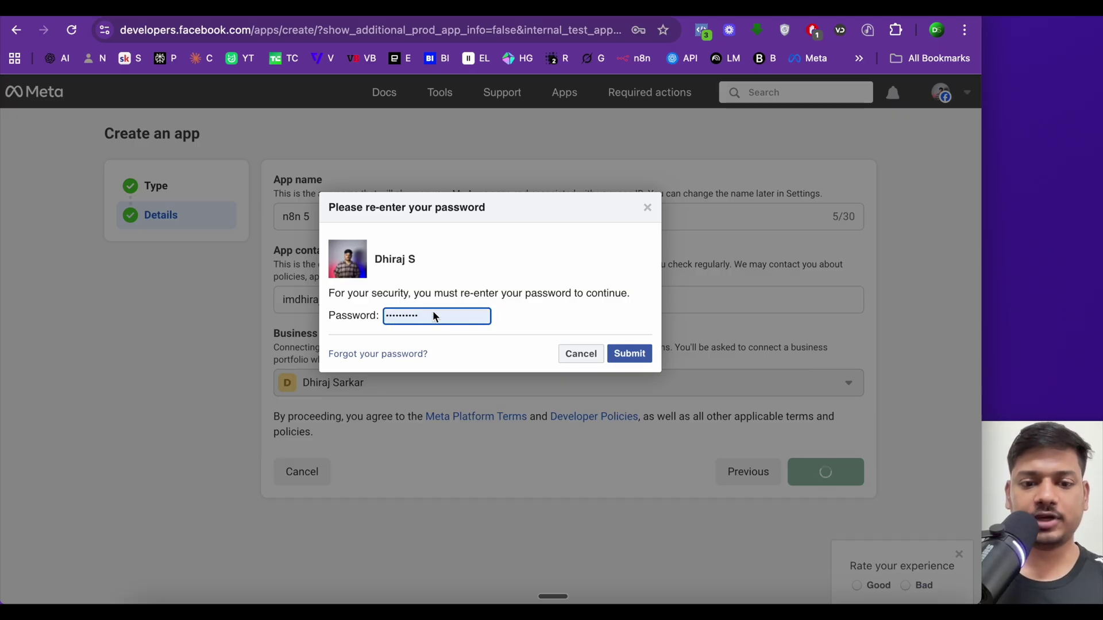
left_click(631, 354)
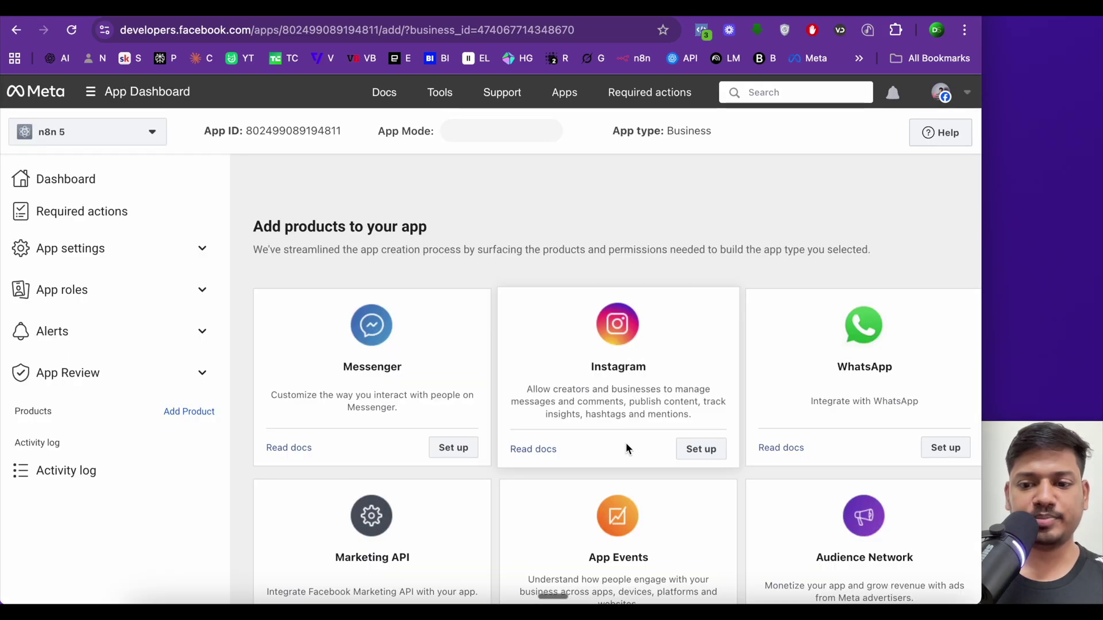
Step: Set up the WhatsApp product for the n8n 5 app
scroll(643, 486, "down", 3)
scroll(642, 485, "up", 3)
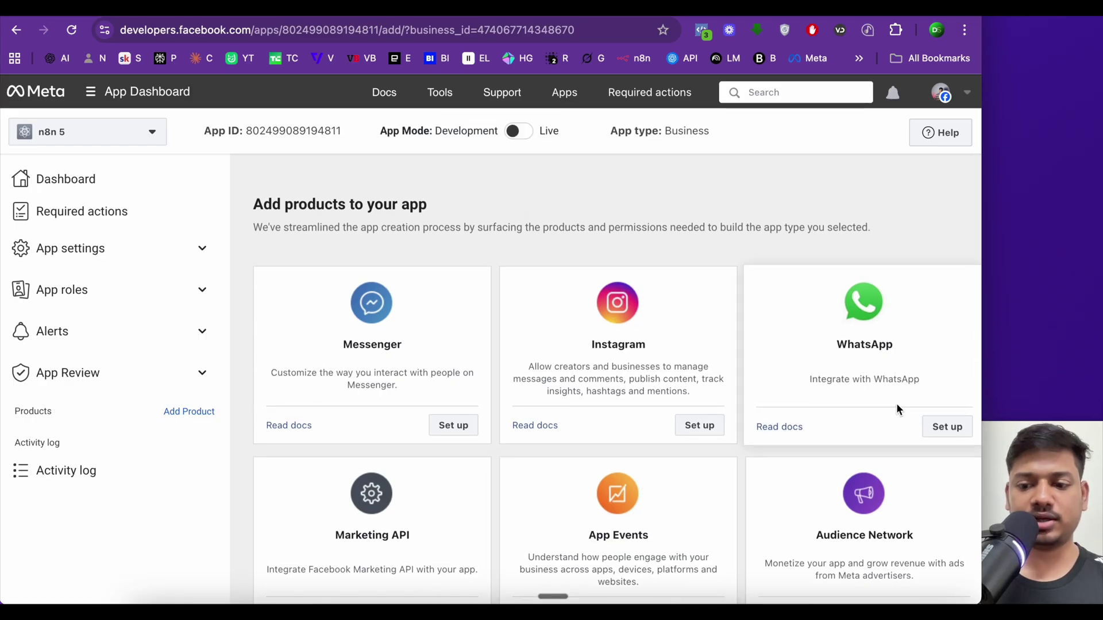
left_click(943, 427)
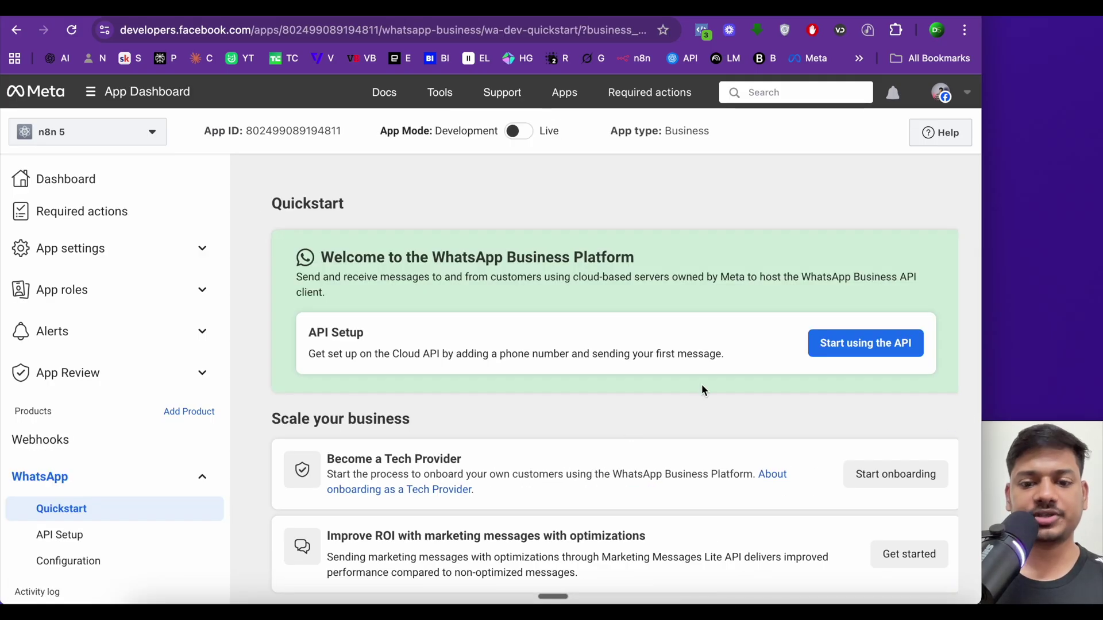
Step: Copy the app ID from the n8n 5 app's basic settings into the Client ID of the new WhatsApp OAuth credential in n8n
left_click(147, 260)
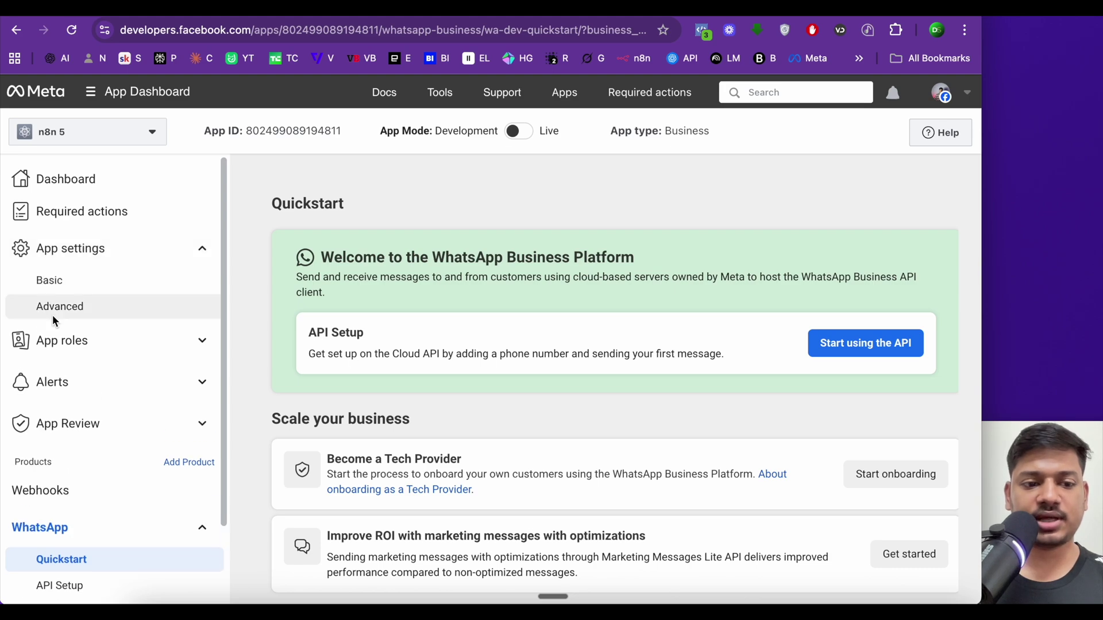
left_click(53, 283)
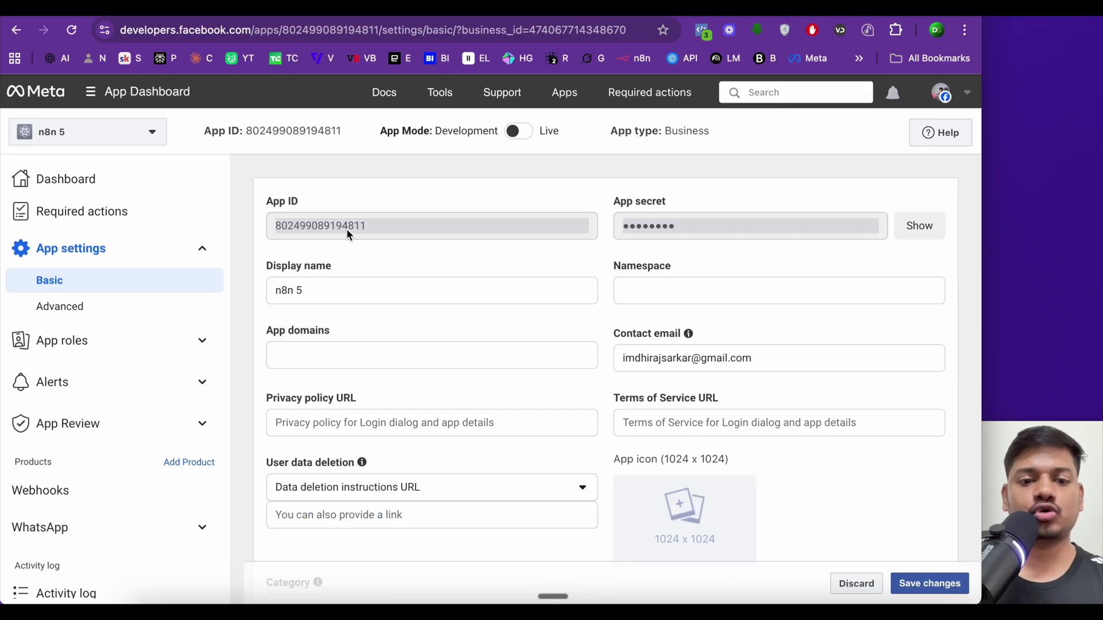
left_click(287, 134)
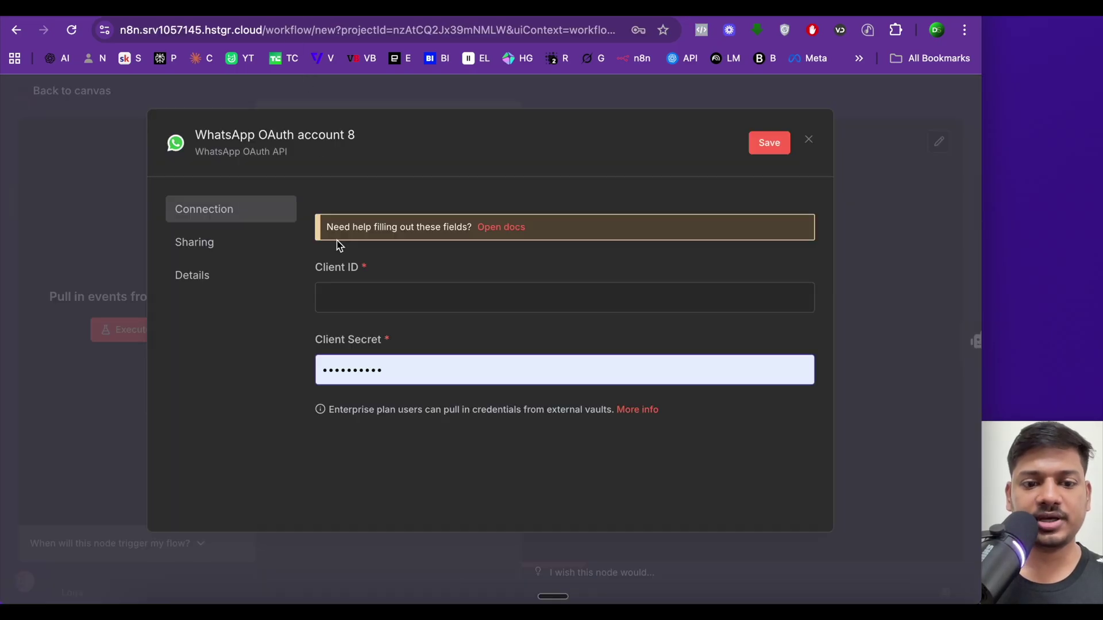
left_click(347, 308)
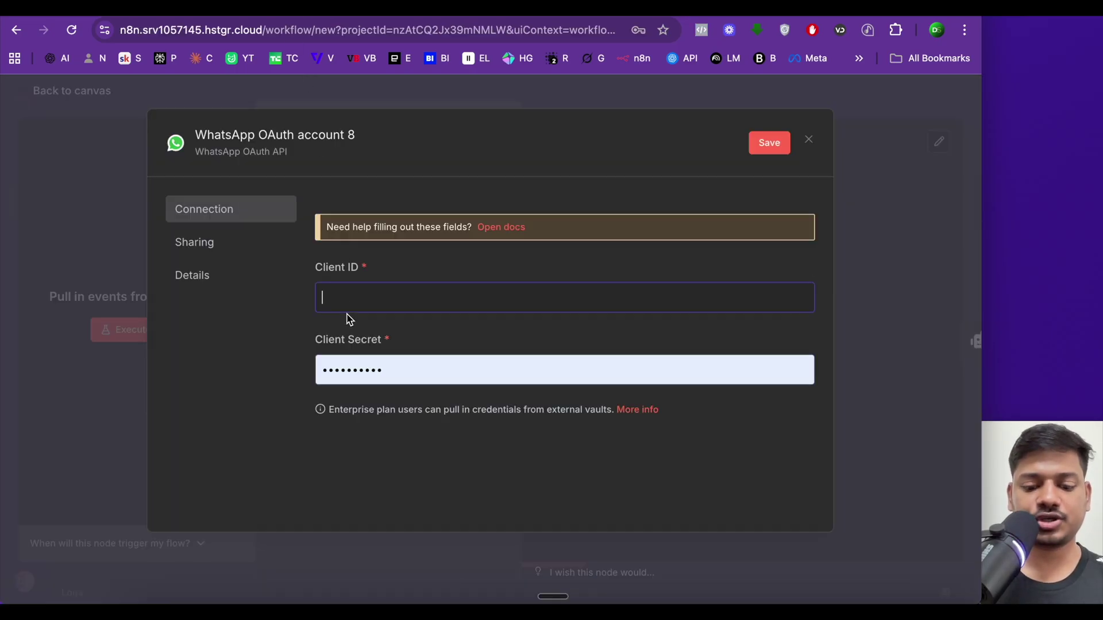
key("ctrl+v")
Step: Copy the n8n 5 app secret from Meta into the WhatsApp OAuth credential's Client Secret, save the credential, and return to the workflow canvas
left_click(405, 371)
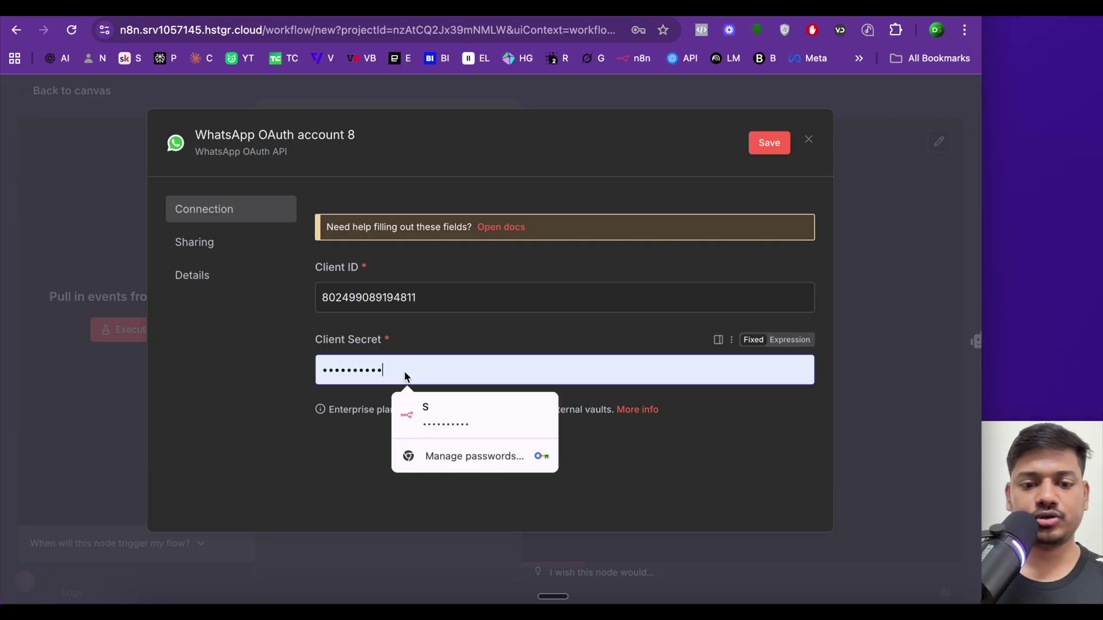
left_click_drag(404, 371, 304, 377)
key("BackSpace")
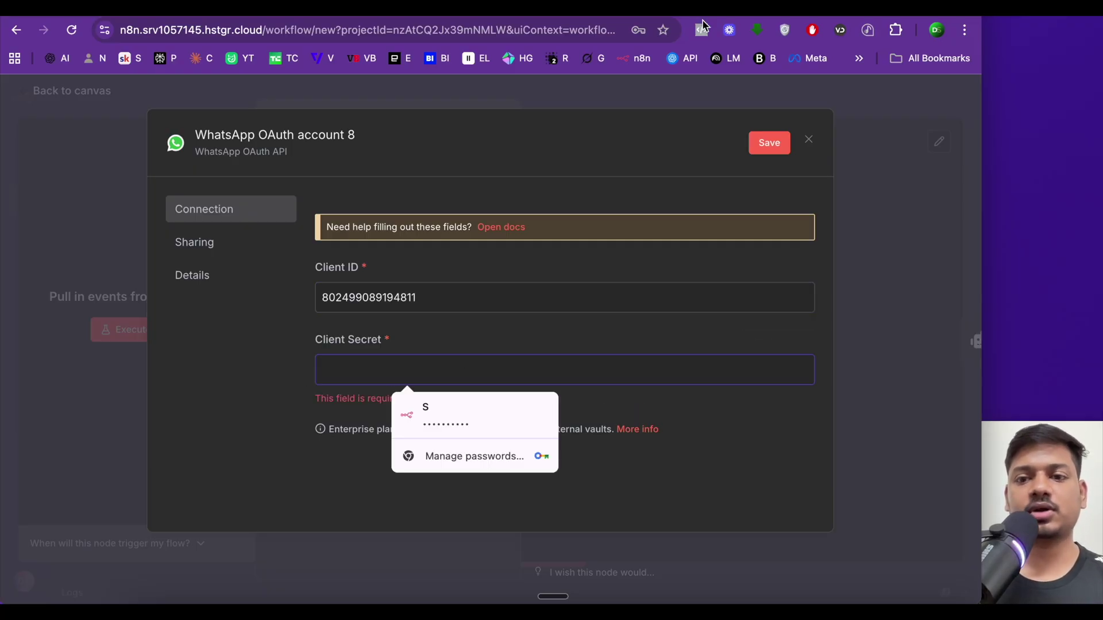
key("ctrl+Tab")
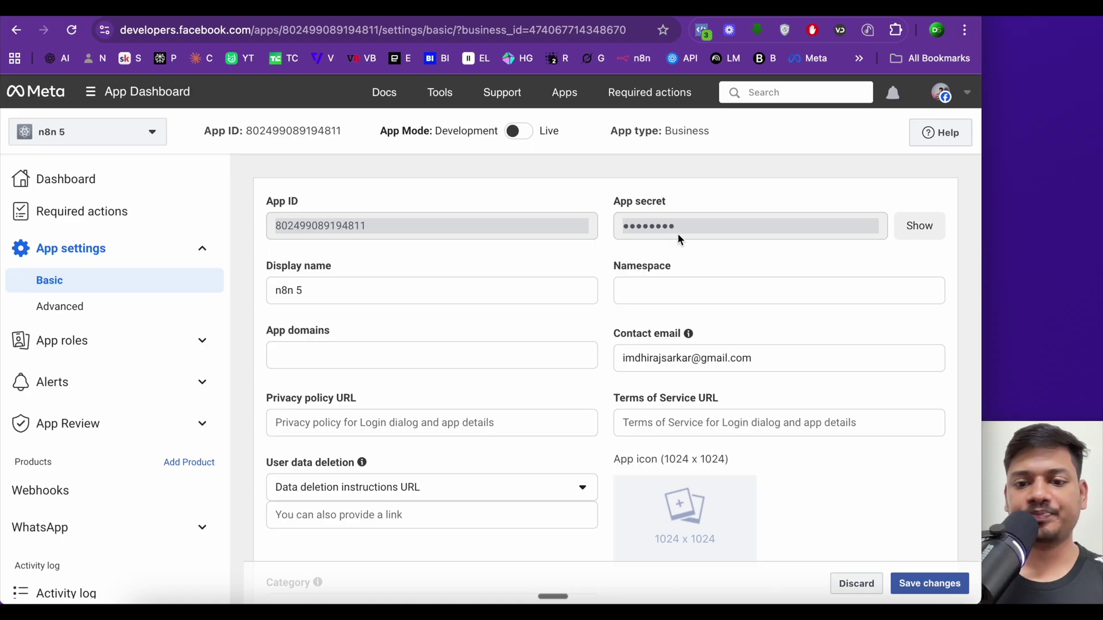
left_click(911, 232)
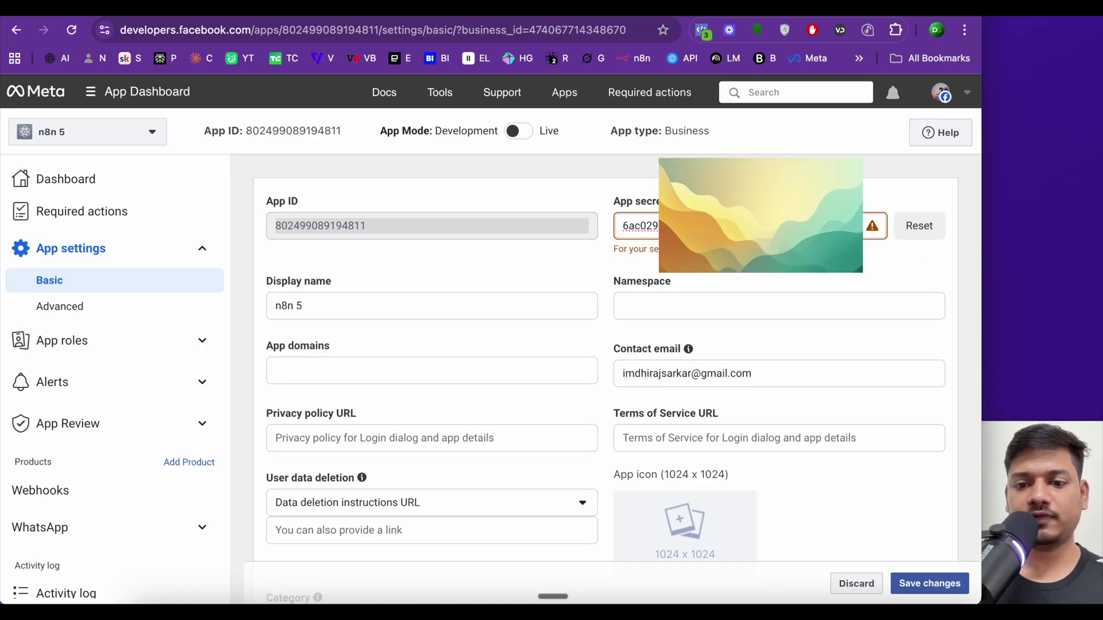
left_click_drag(845, 225, 583, 227)
key("ctrl+shift+Tab")
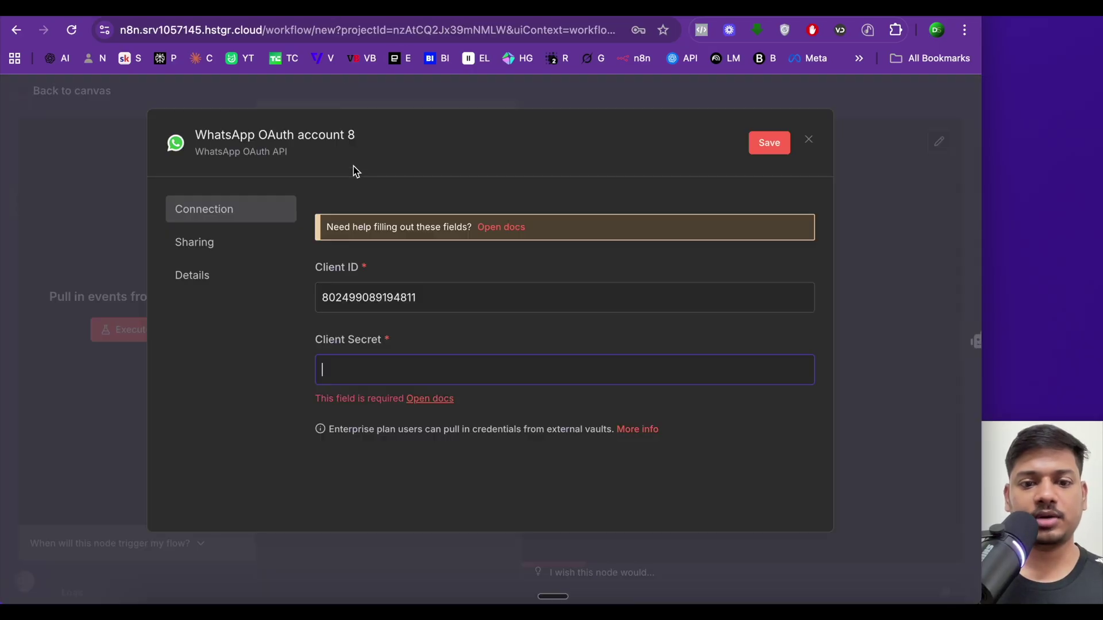
key("ctrl+v")
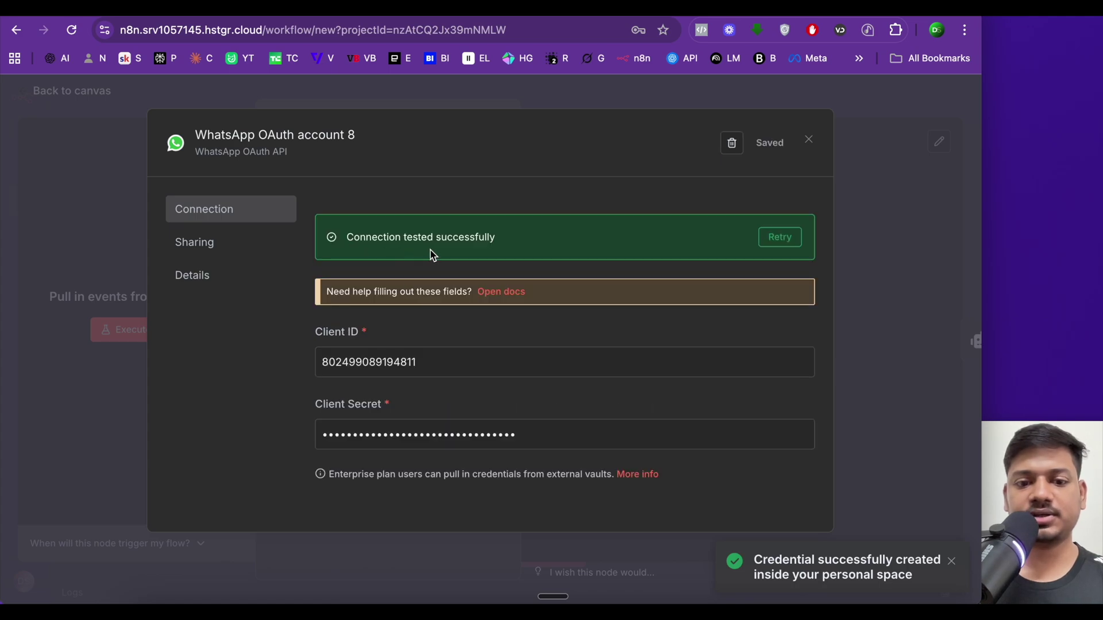
left_click(26, 97)
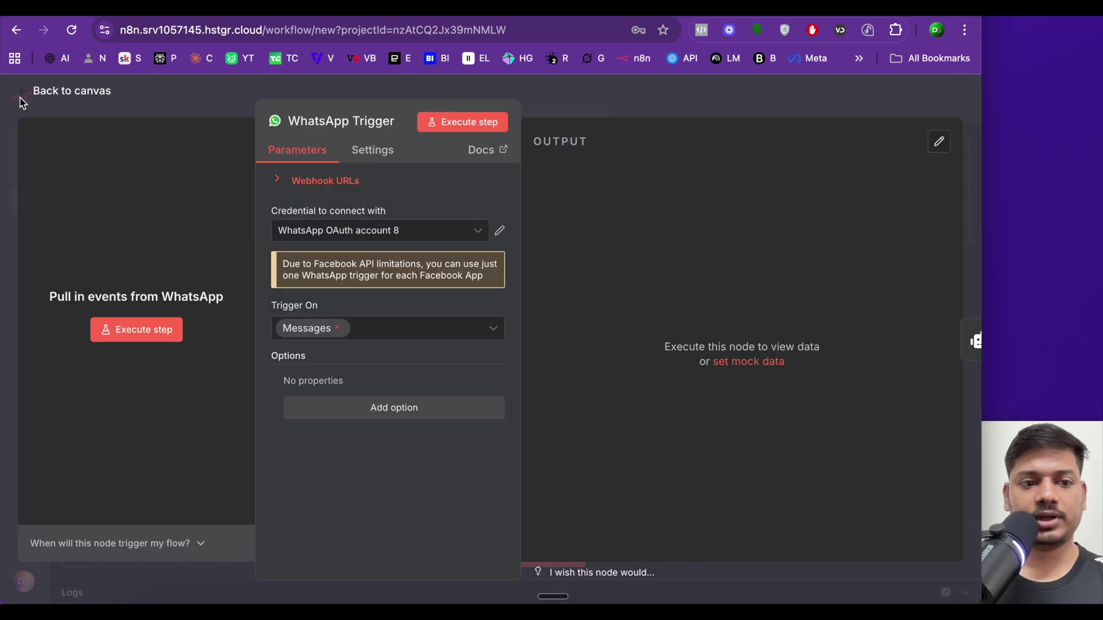
left_click(21, 97)
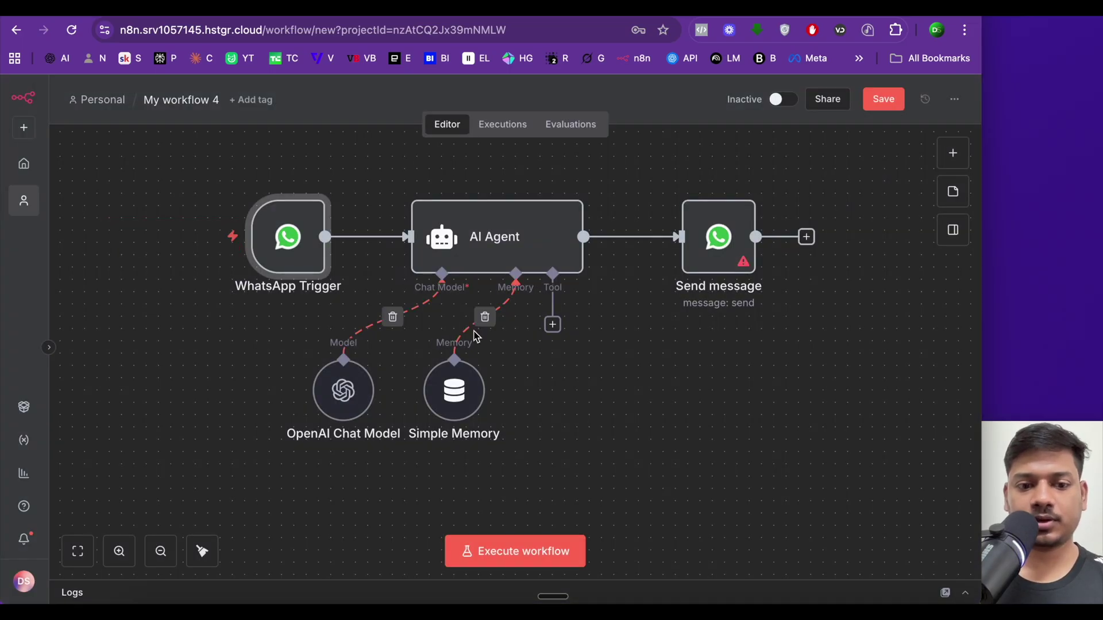
Step: Start a new WhatsApp API credential for the Send message node
mouse_move(275, 244)
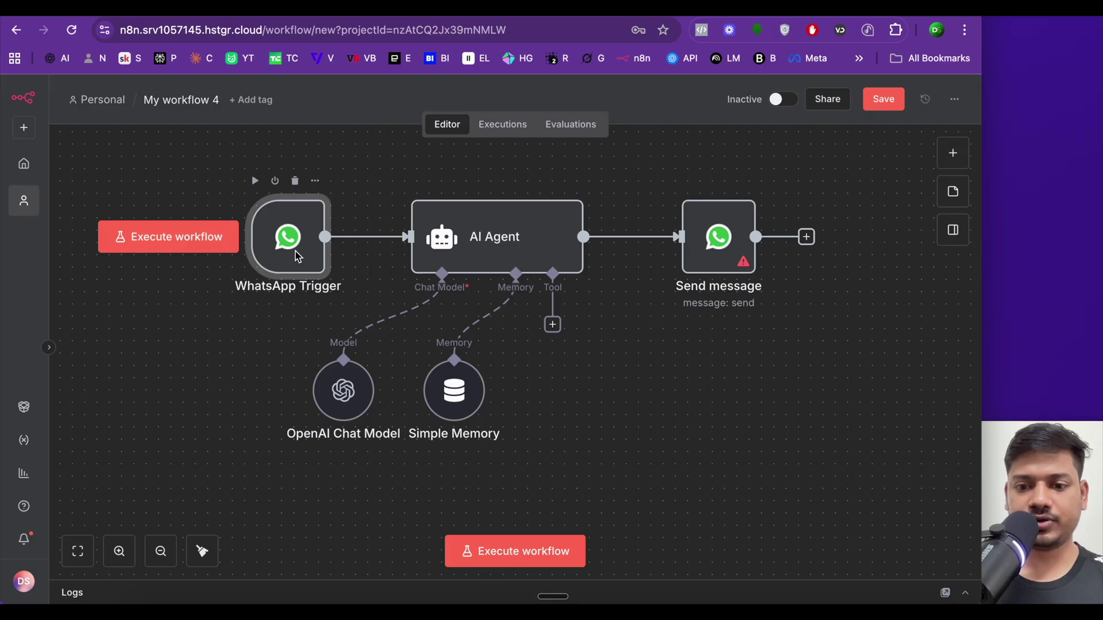
double_click(721, 244)
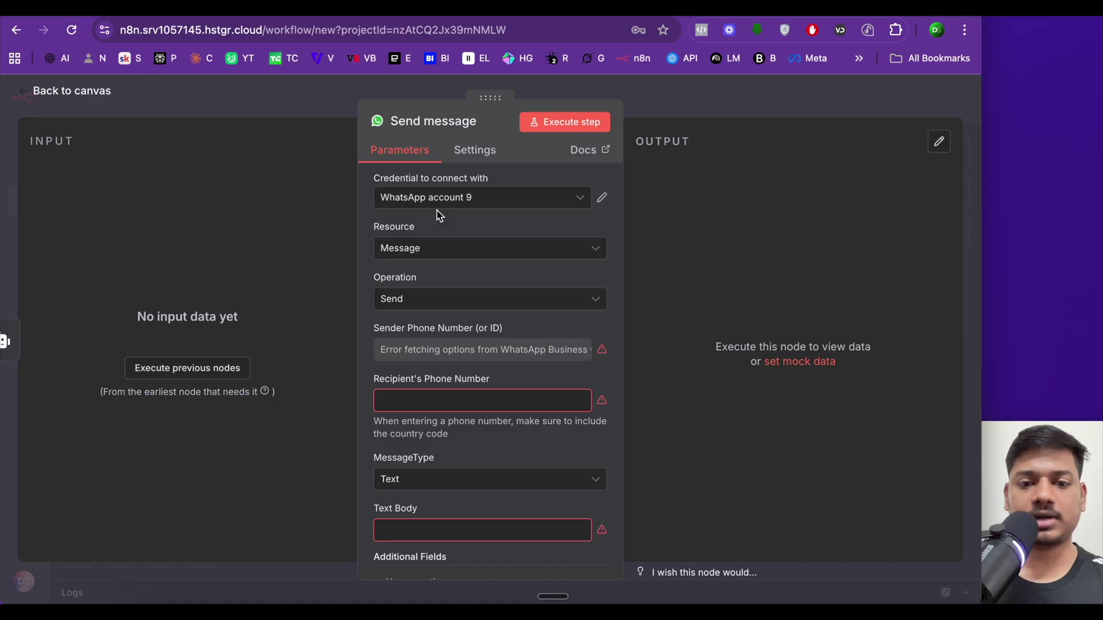
left_click(464, 201)
scroll(463, 357, "down", 3)
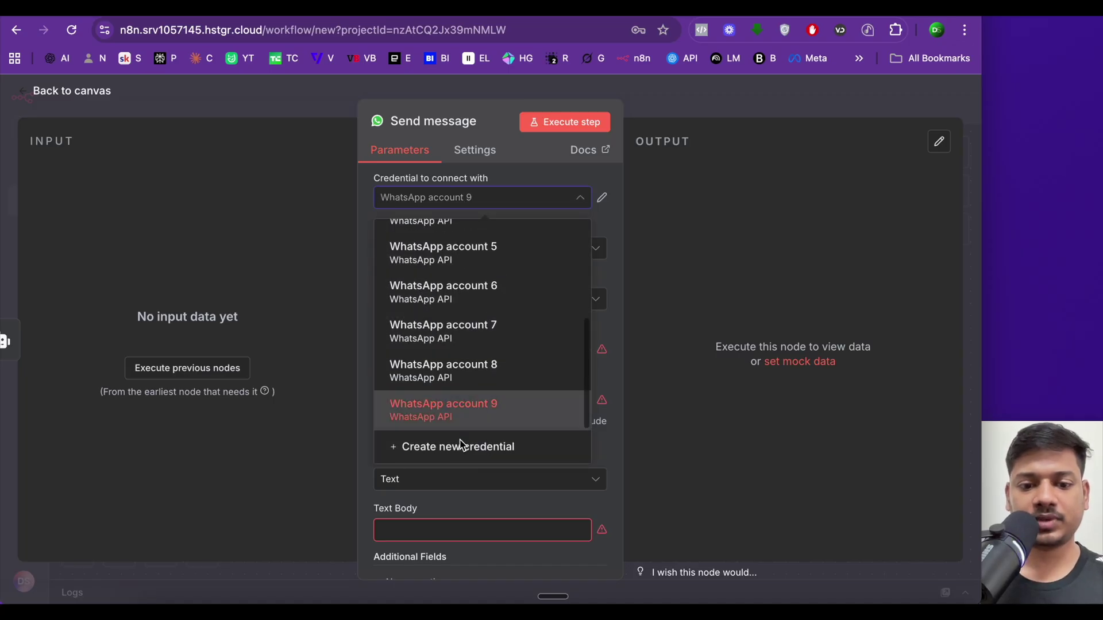
left_click(457, 447)
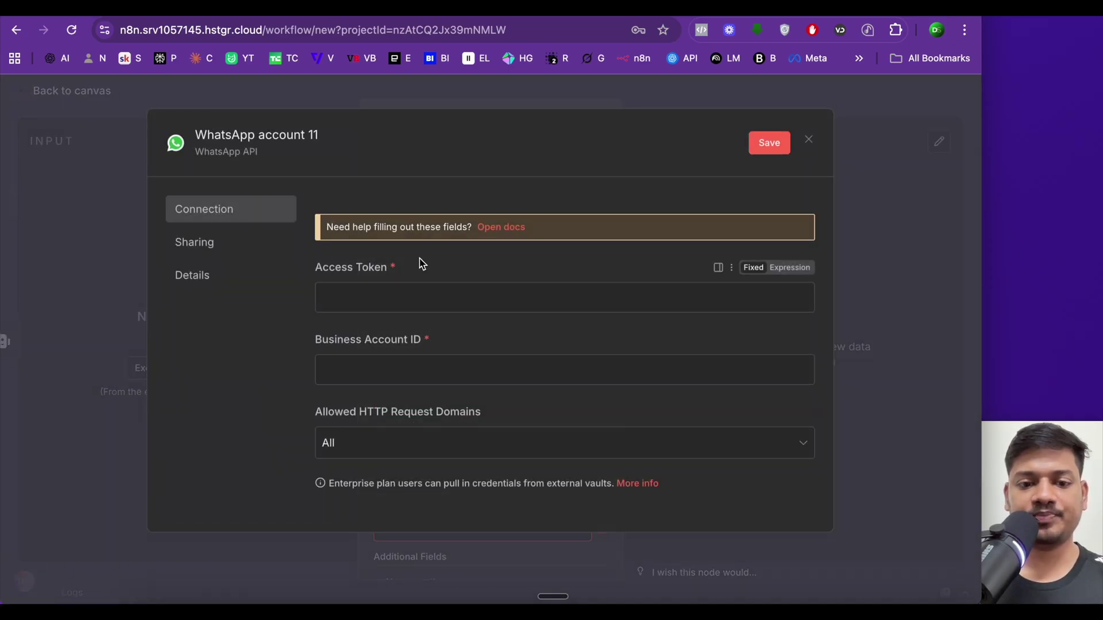
scroll(445, 293, "down", 1)
left_click(355, 262)
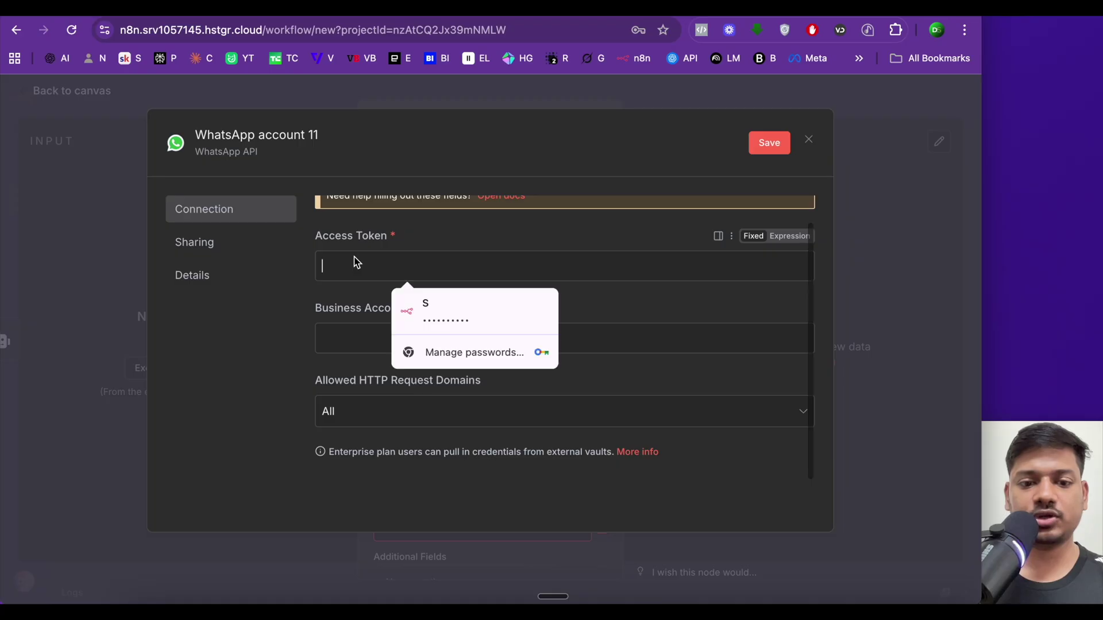
left_click(296, 316)
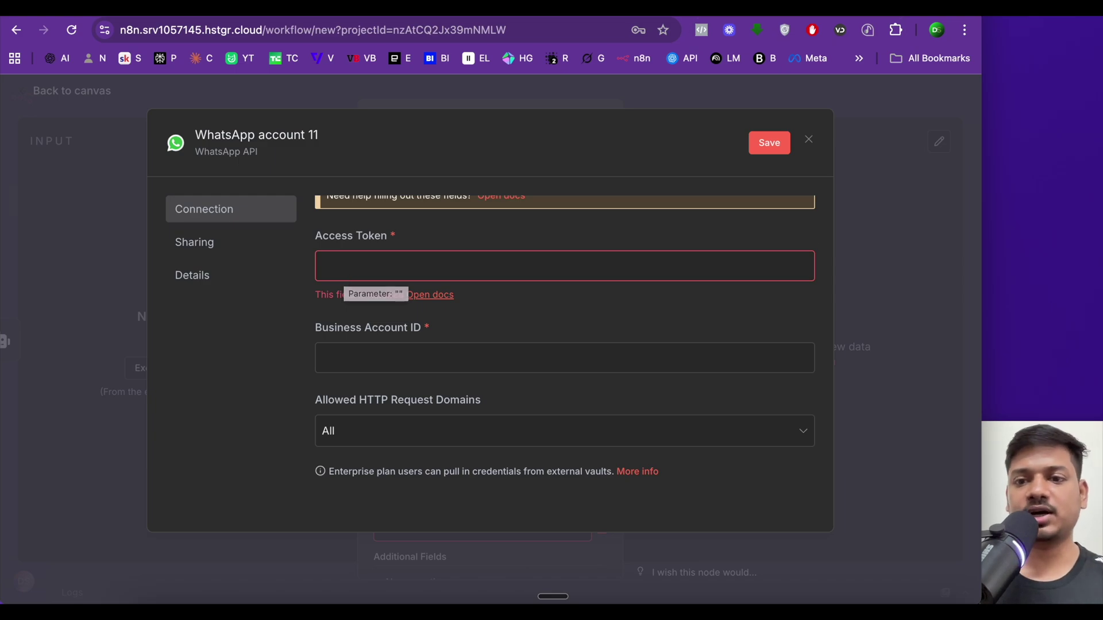
Step: Switch to the Meta app dashboard and open the API Setup page of the n8n 5 app's WhatsApp product
key("ctrl+Tab")
scroll(55, 498, "down", 1)
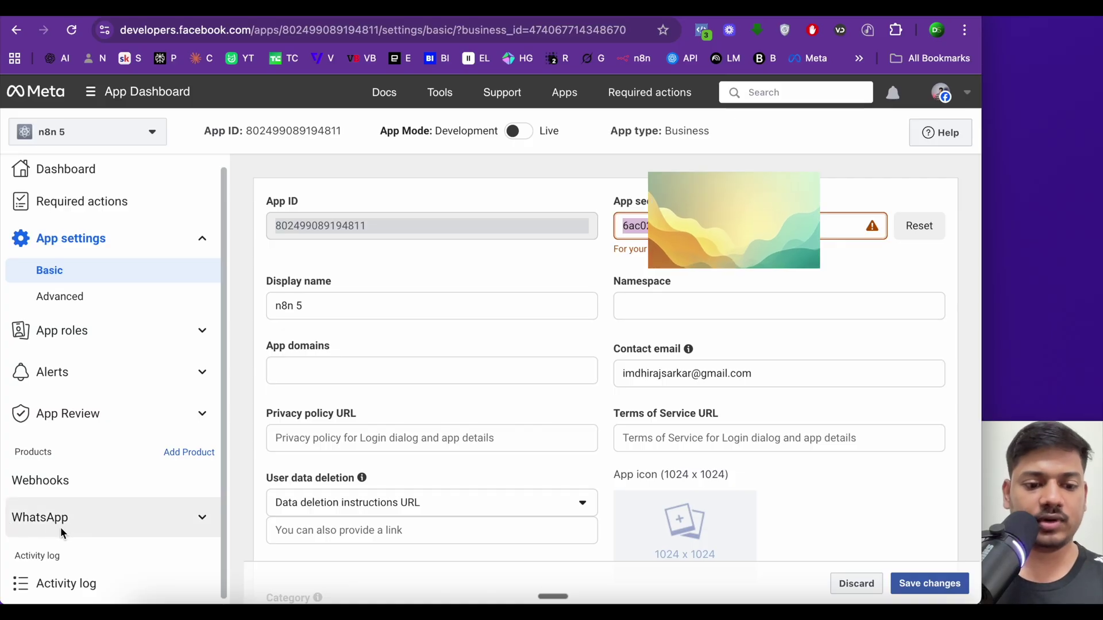
left_click(202, 524)
scroll(184, 501, "down", 2)
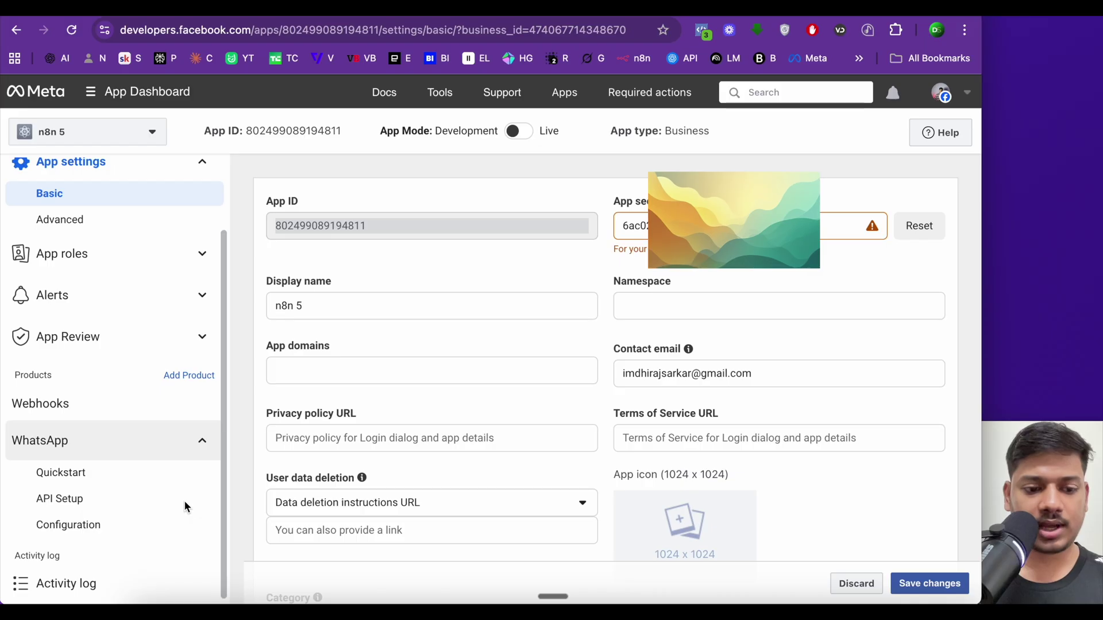
left_click(87, 499)
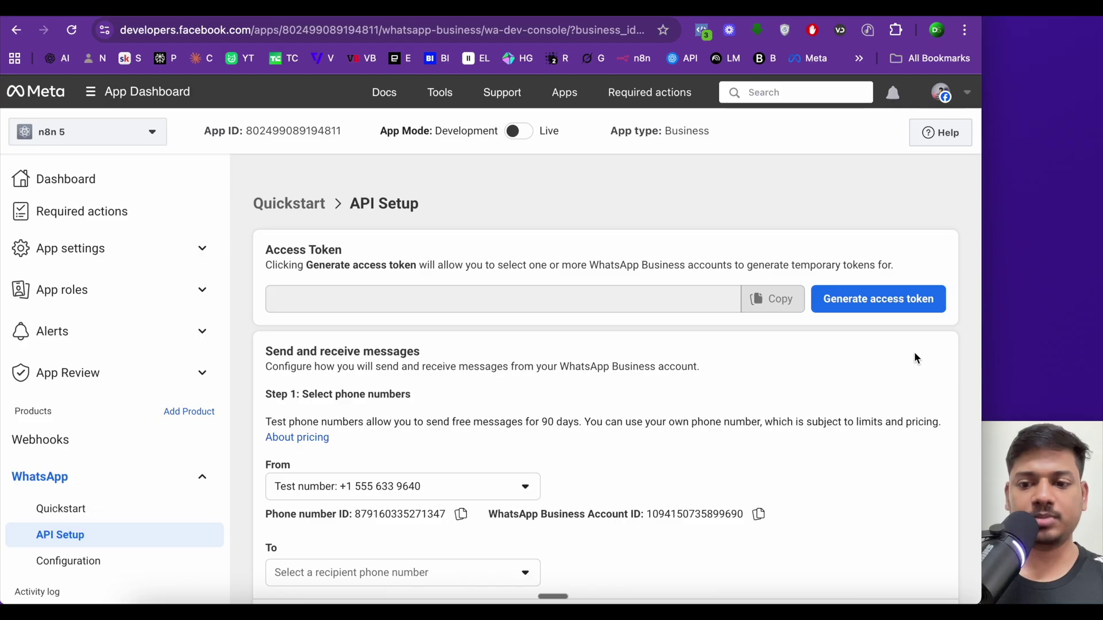
scroll(684, 415, "down", 1)
scroll(684, 415, "down", 1)
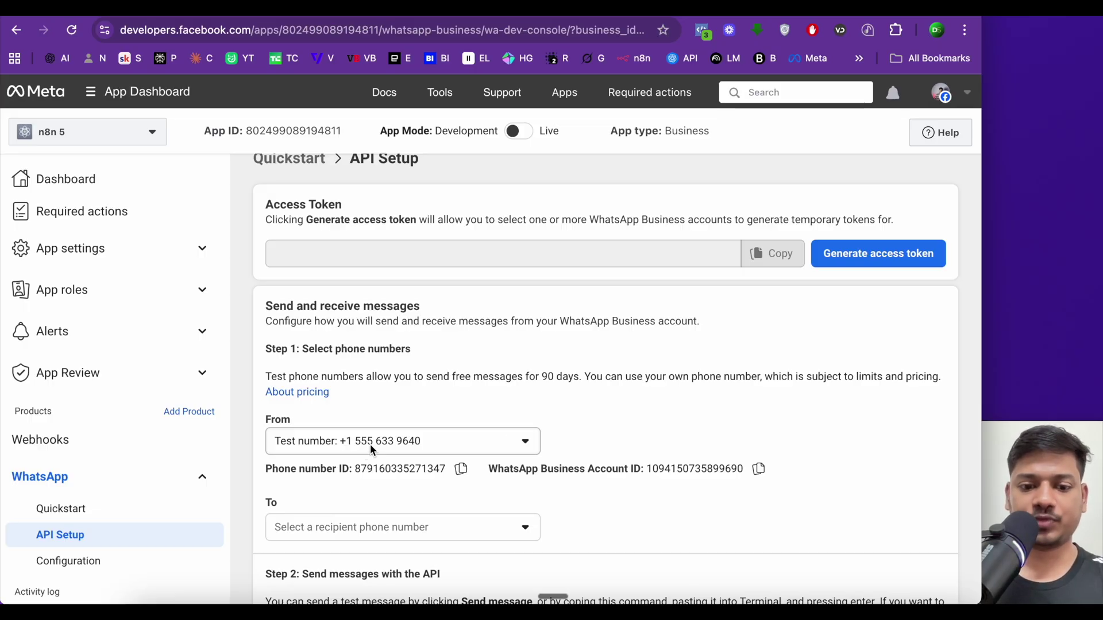
left_click(525, 444)
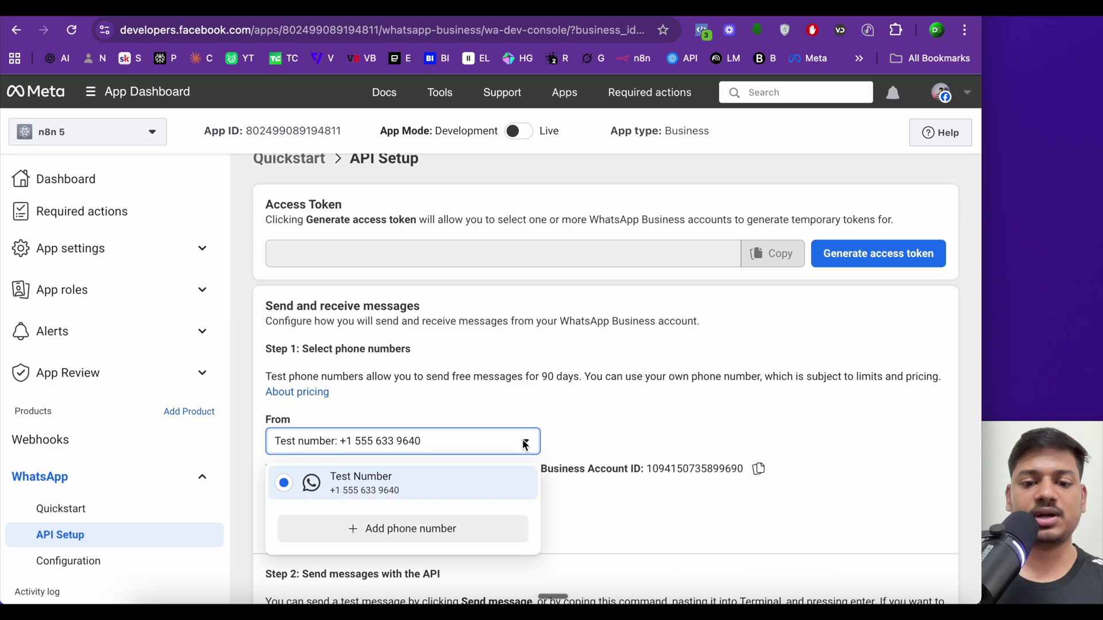
left_click(409, 531)
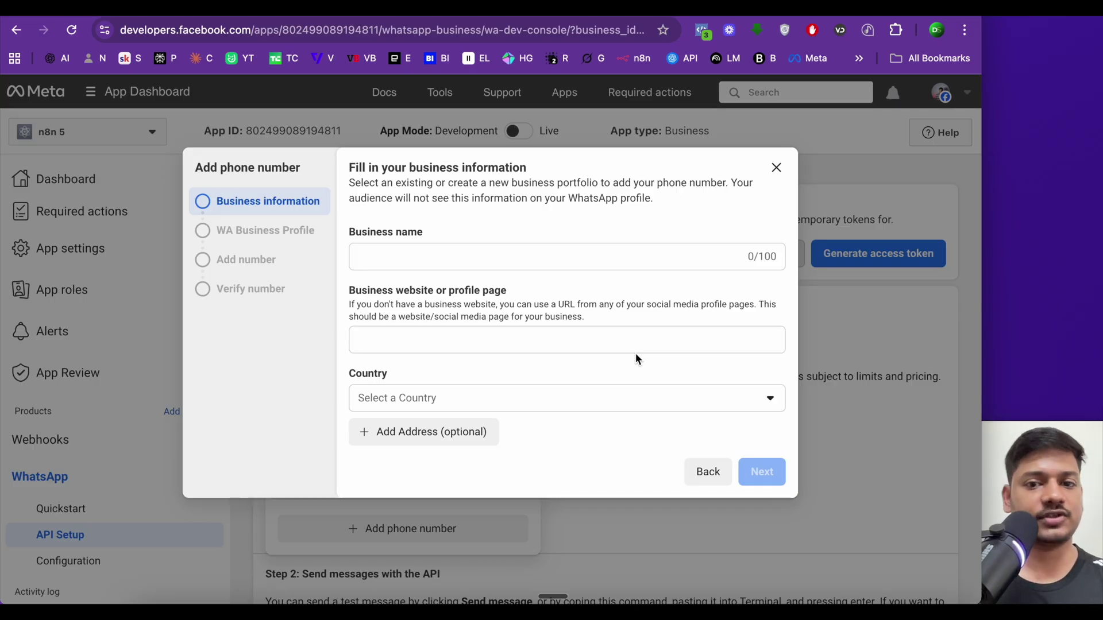
left_click(777, 167)
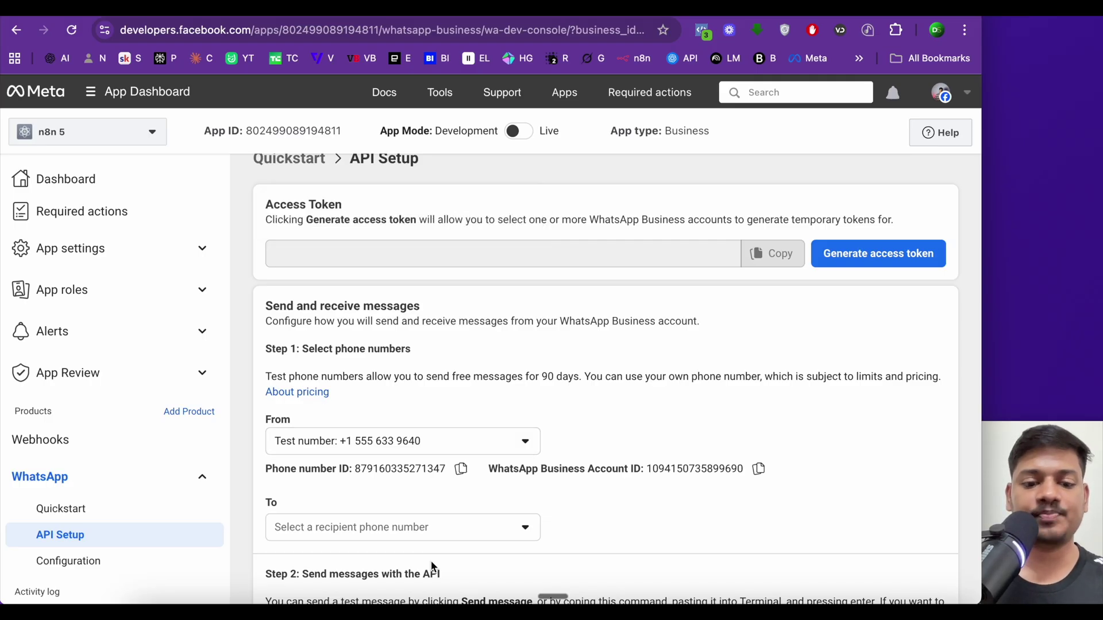
Step: Select the saved recipient phone number as the destination for test messages in the API Setup
scroll(346, 537, "down", 1)
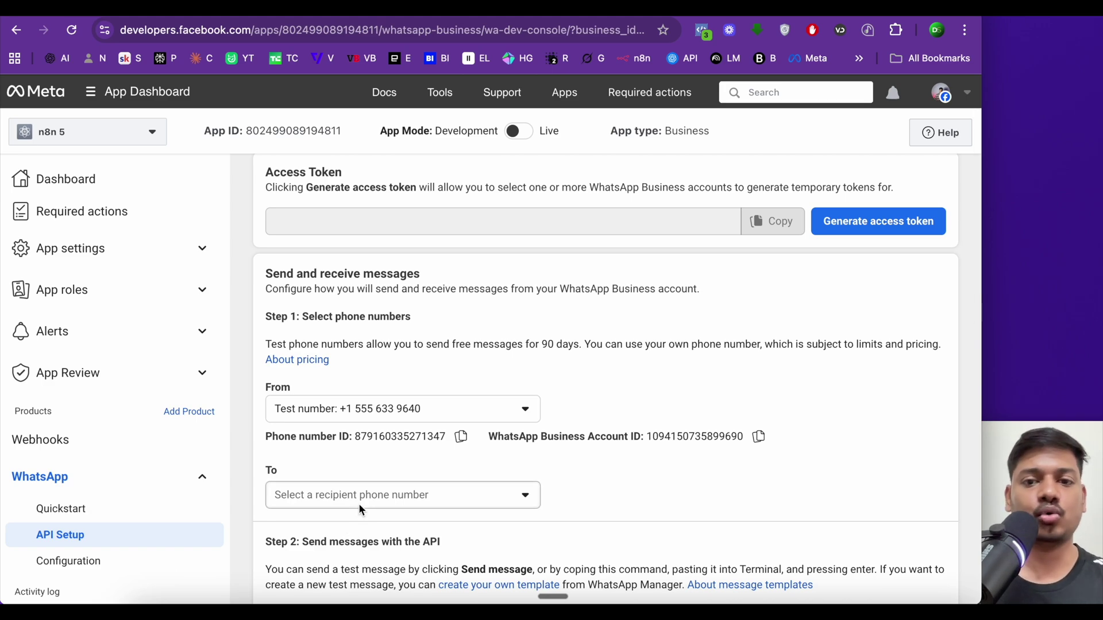
scroll(421, 498, "down", 1)
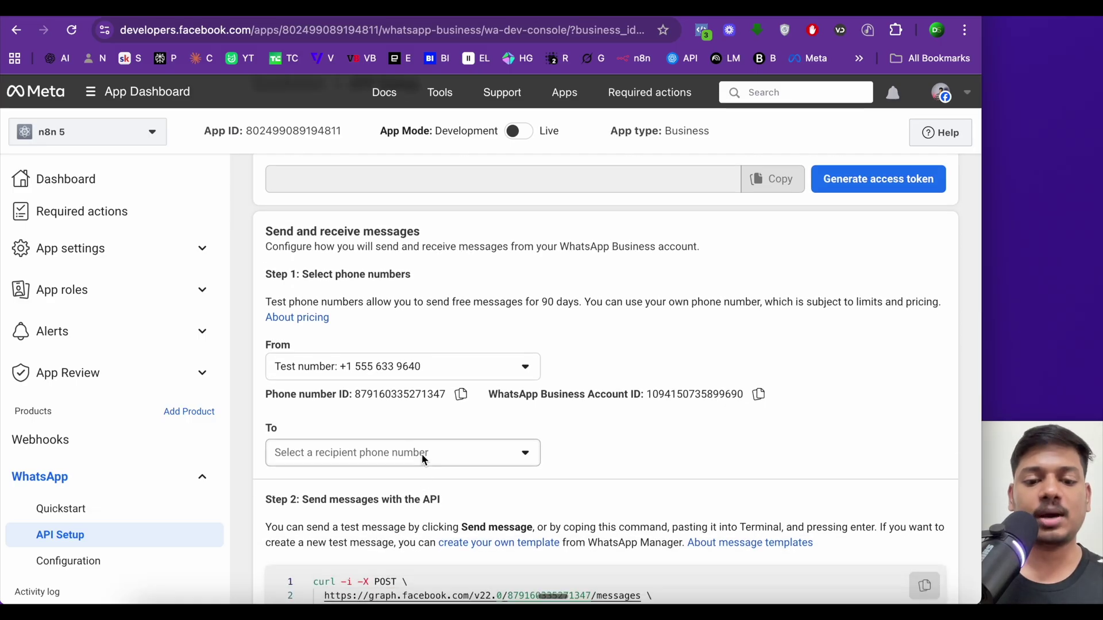
left_click(422, 453)
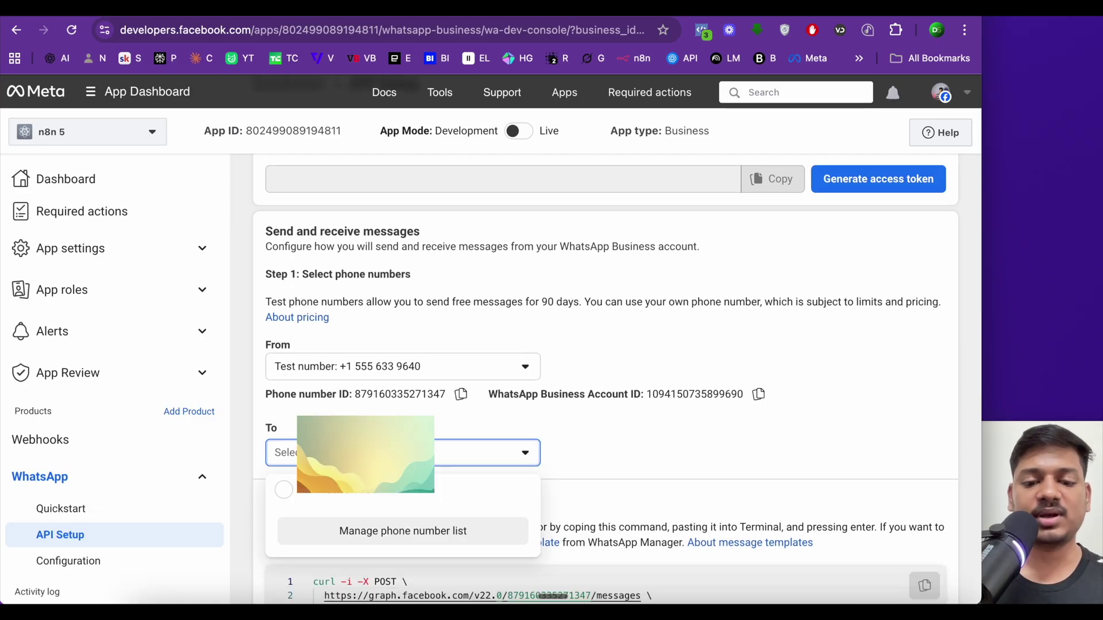
left_click(333, 497)
Step: Generate a temporary access token, authorizing n8n 5 for all current and future WhatsApp accounts
scroll(469, 483, "up", 3)
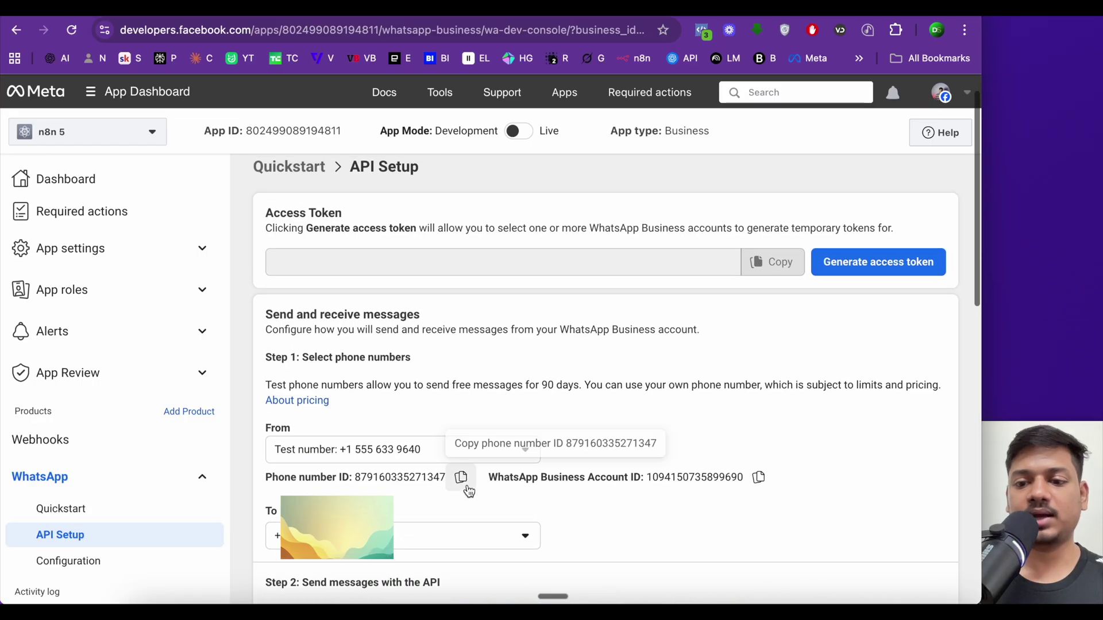
left_click(891, 267)
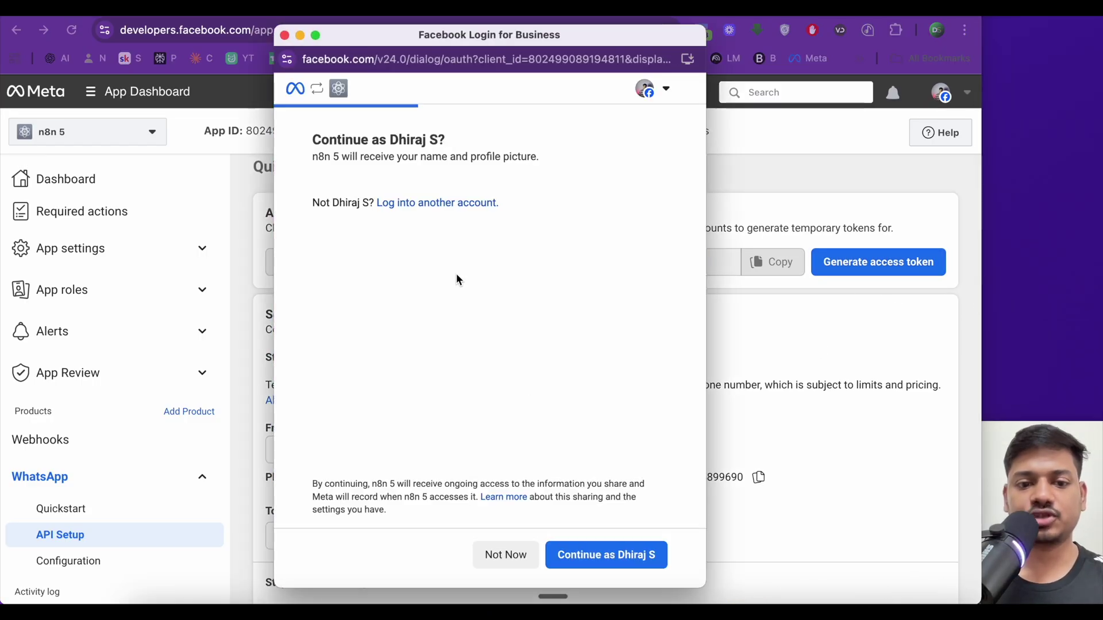
left_click(616, 561)
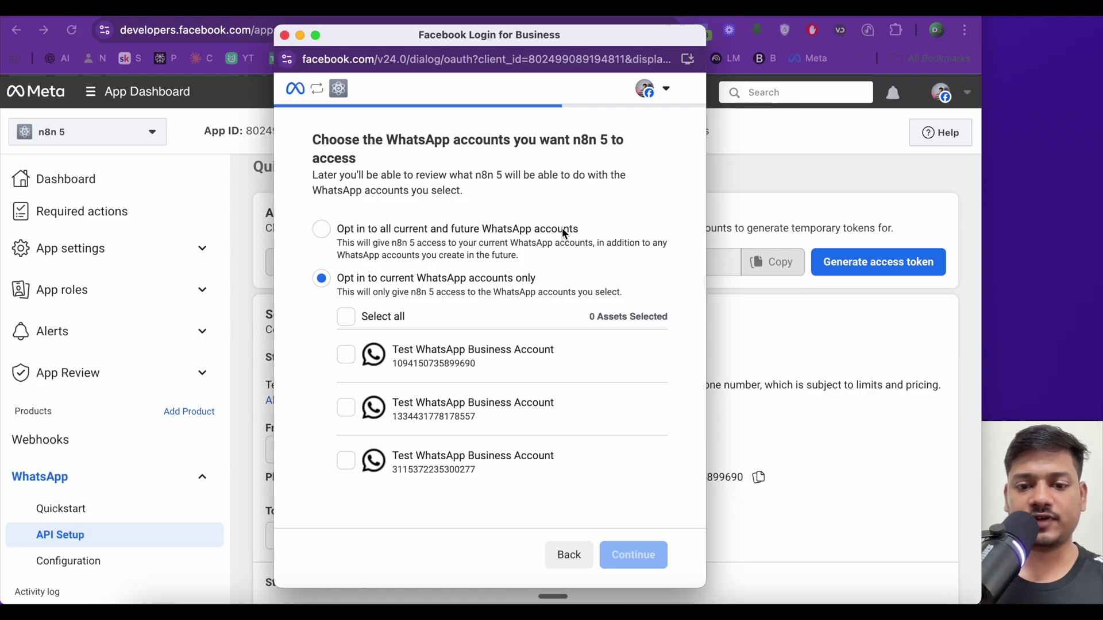
left_click(323, 229)
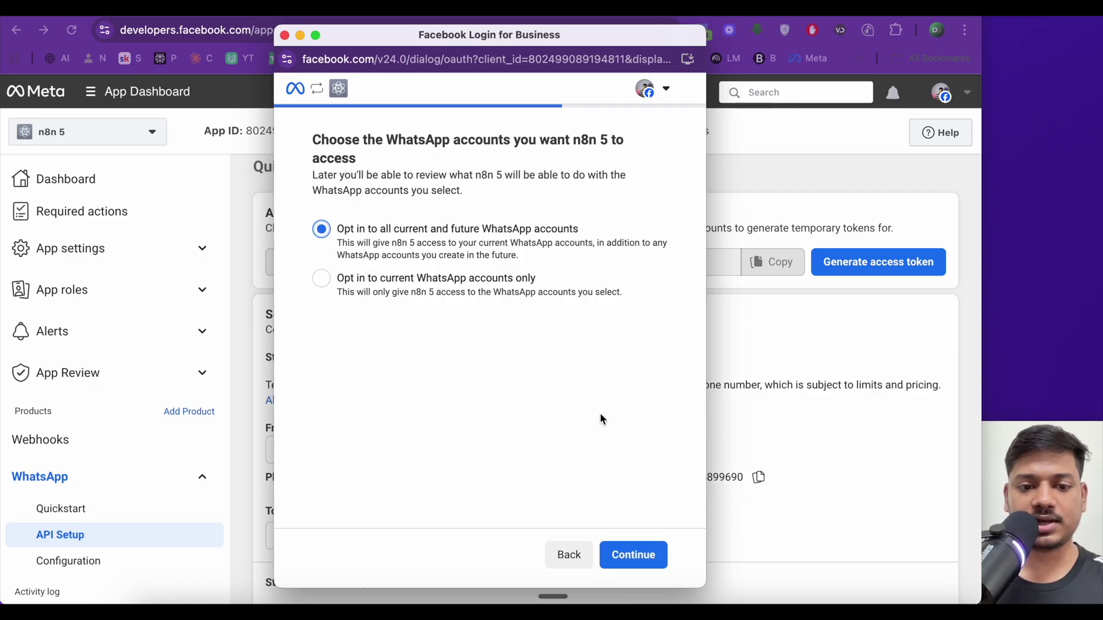
left_click(641, 563)
left_click(655, 563)
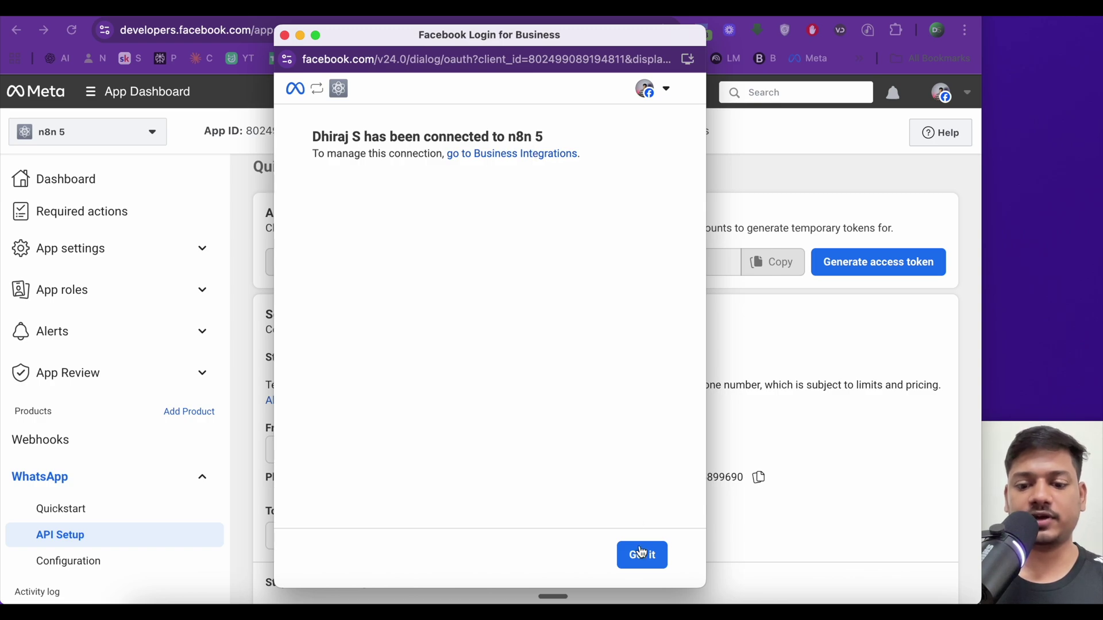
left_click(652, 569)
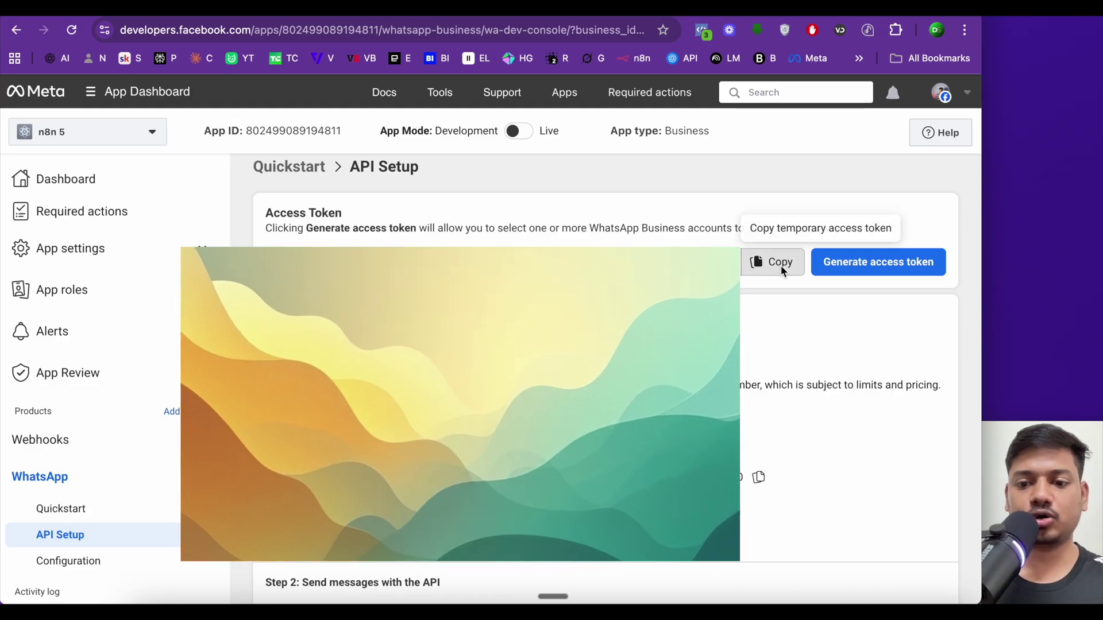
Step: Copy the temporary access token into the Access Token field of the new WhatsApp API credential in n8n
left_click(780, 265)
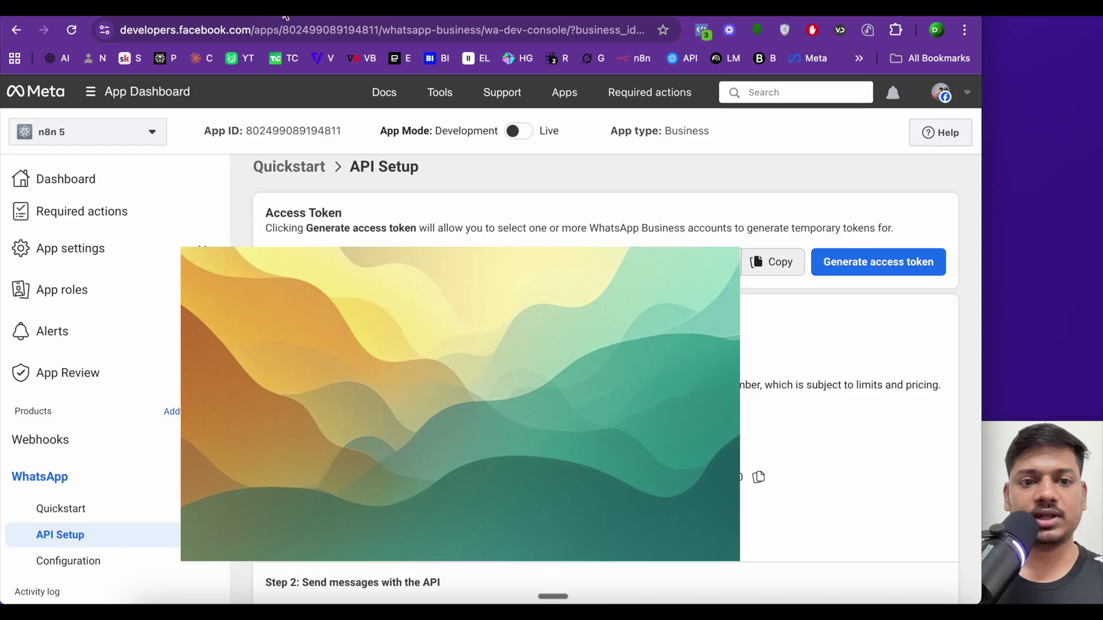
left_click(257, 16)
left_click(408, 268)
key("ctrl+v")
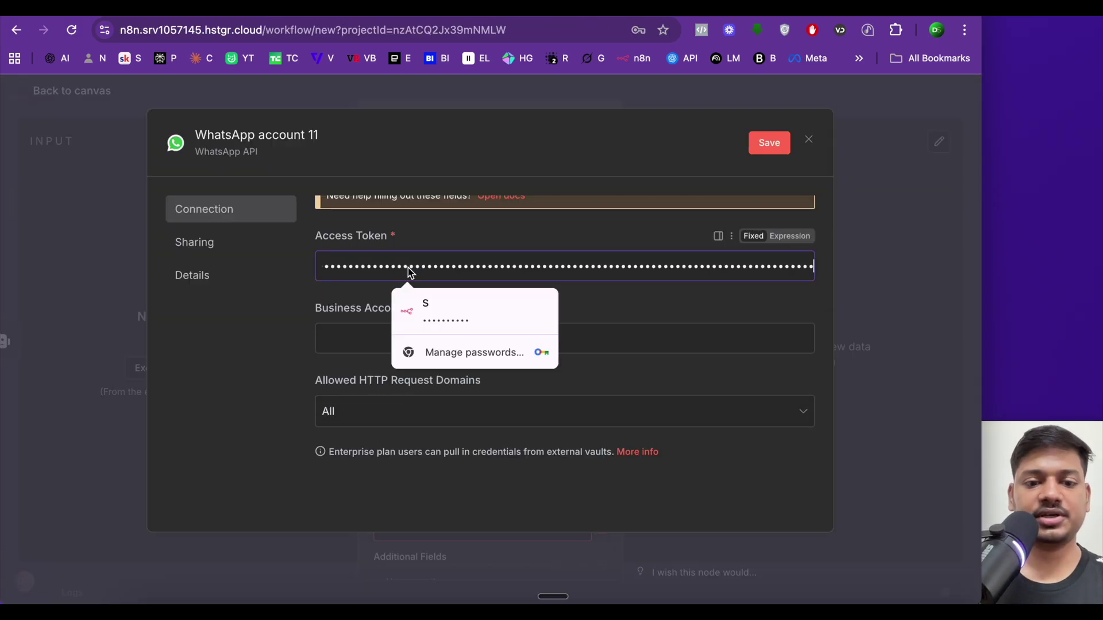
left_click(292, 337)
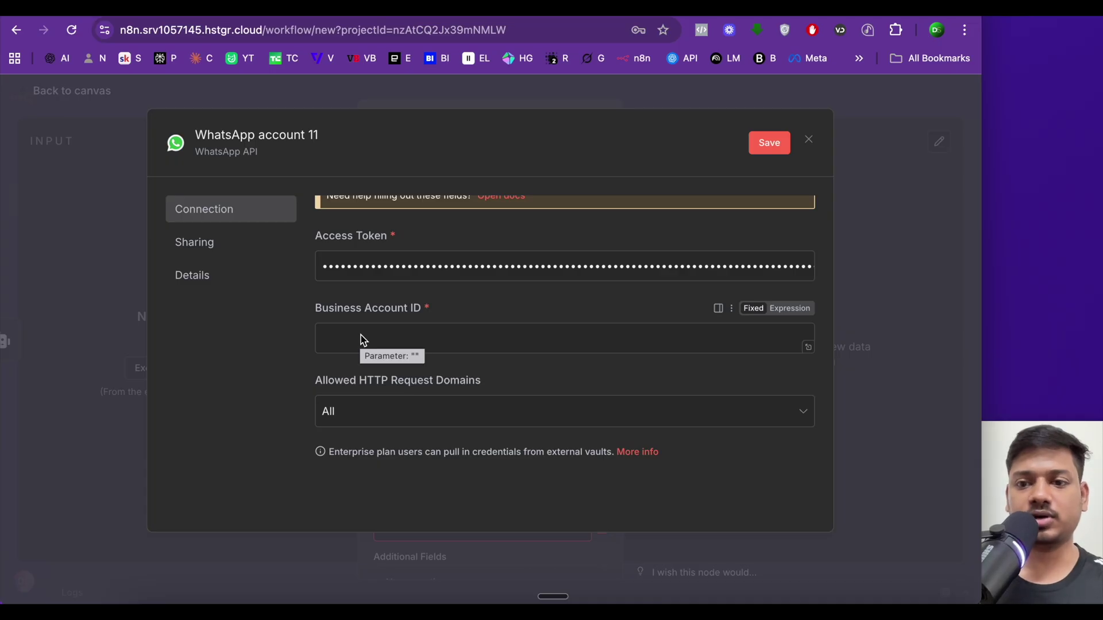
Step: Copy the WhatsApp Business Account ID from Meta's API Setup into the credential's Business Account ID in n8n
left_click(792, 12)
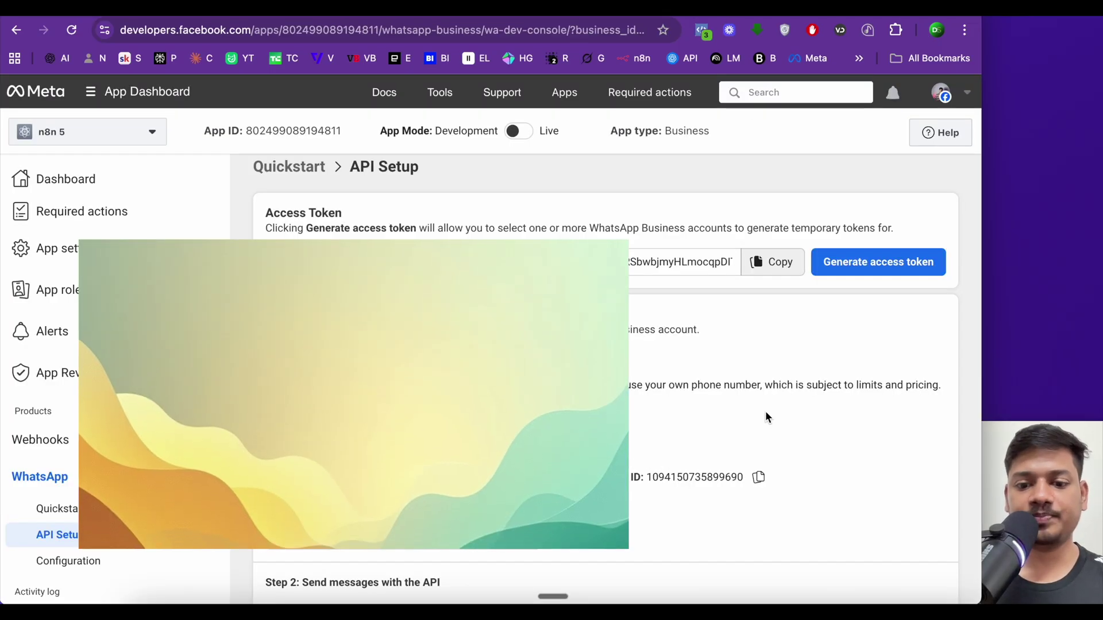
left_click(756, 477)
left_click(344, 9)
left_click(371, 344)
key("ctrl+v")
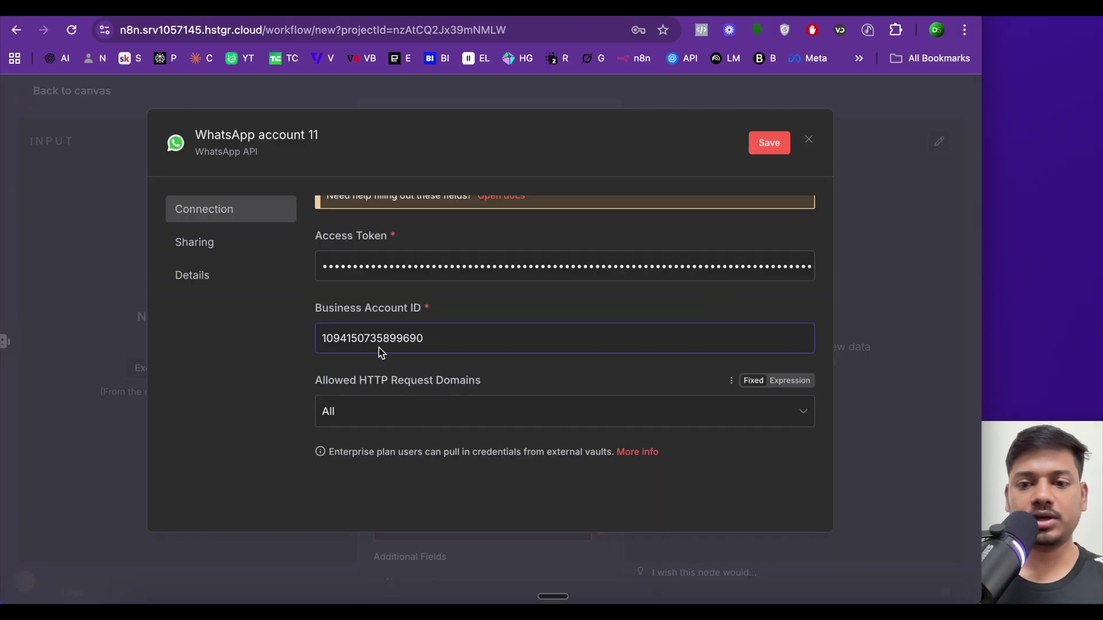
Step: Save the new WhatsApp API credential and close its dialog to return to the Send message node
scroll(758, 239, "up", 1)
left_click(769, 144)
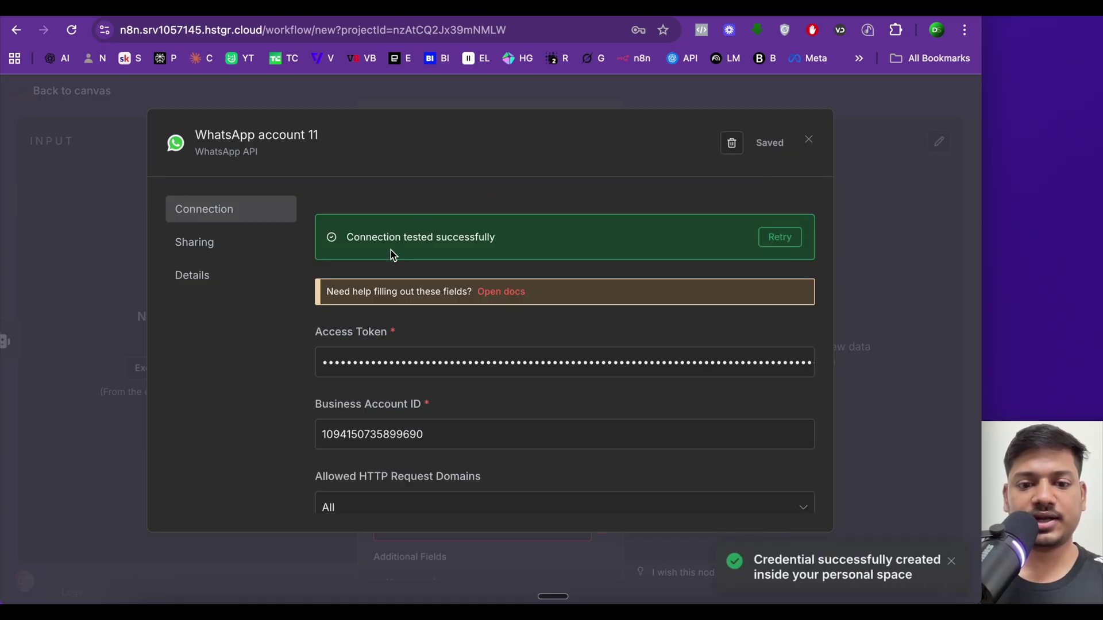
left_click(808, 141)
left_click(571, 267)
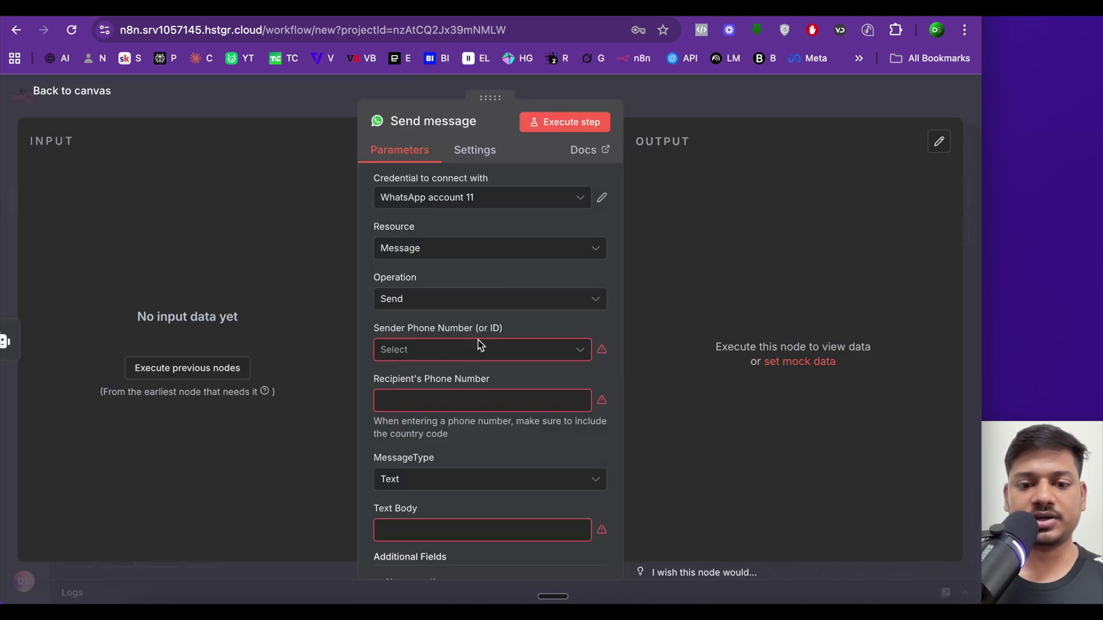
Step: Set the Send message node's sender to the Meta test number and paste the recipient's phone number
scroll(468, 386, "down", 1)
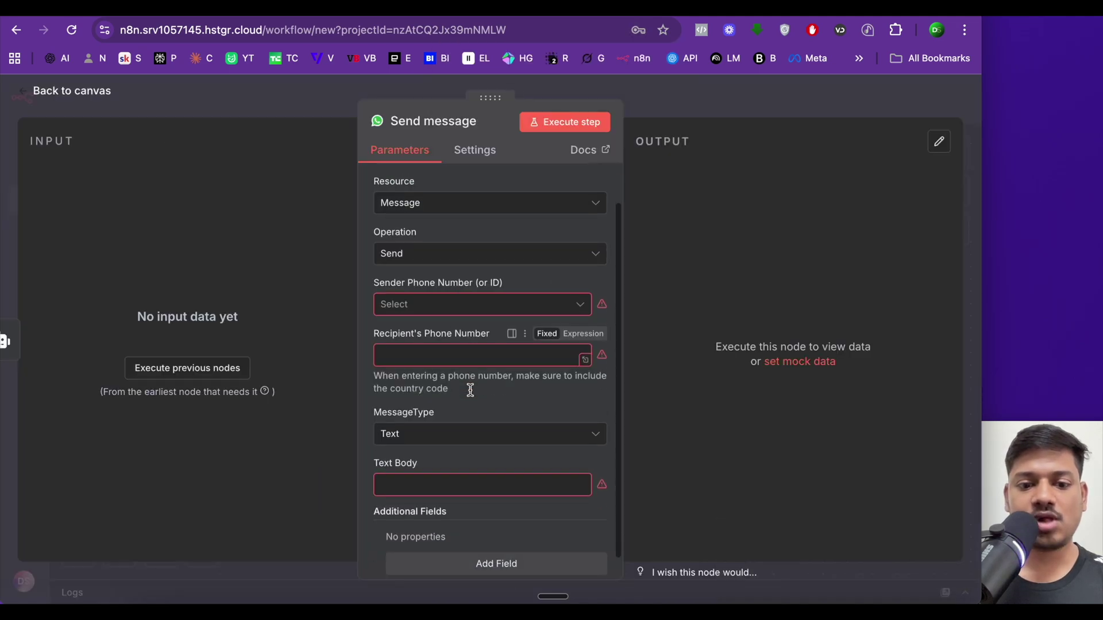
left_click(448, 306)
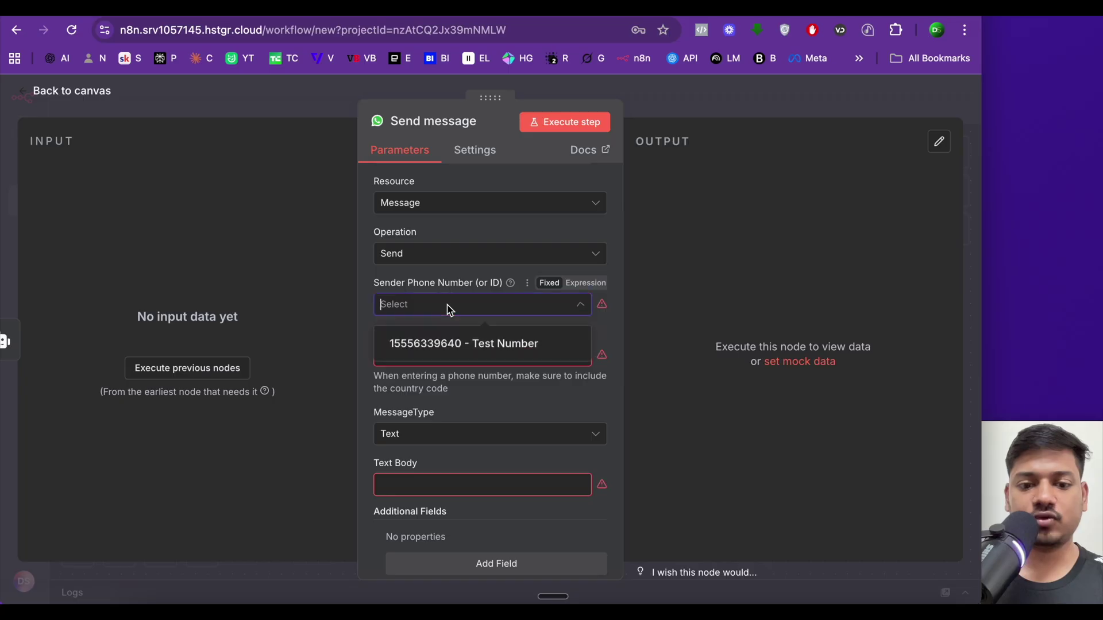
left_click(421, 353)
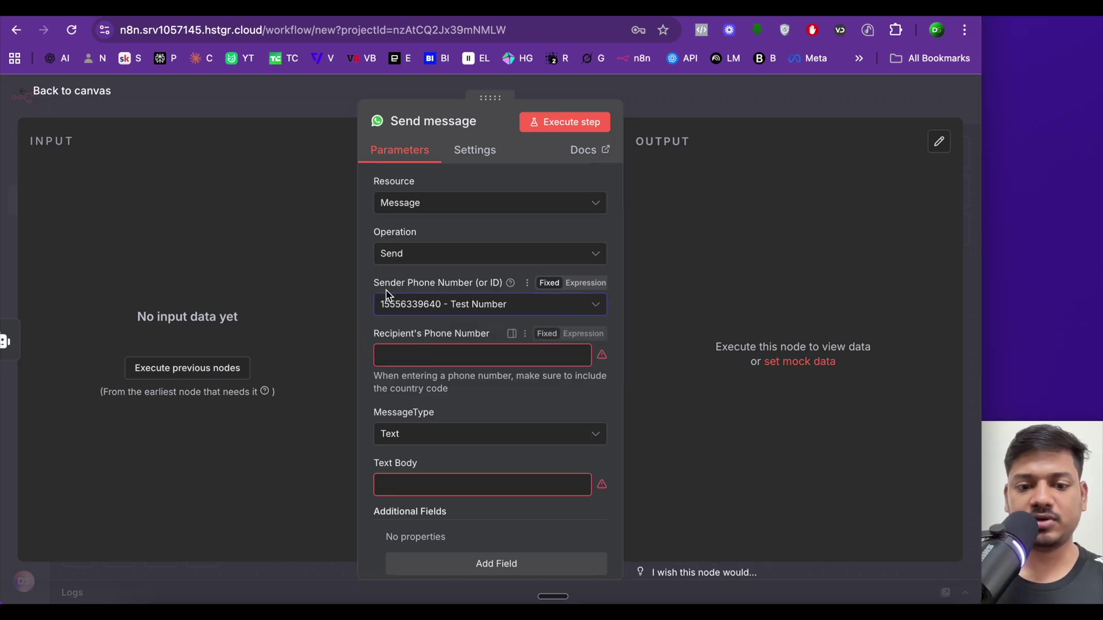
left_click(452, 362)
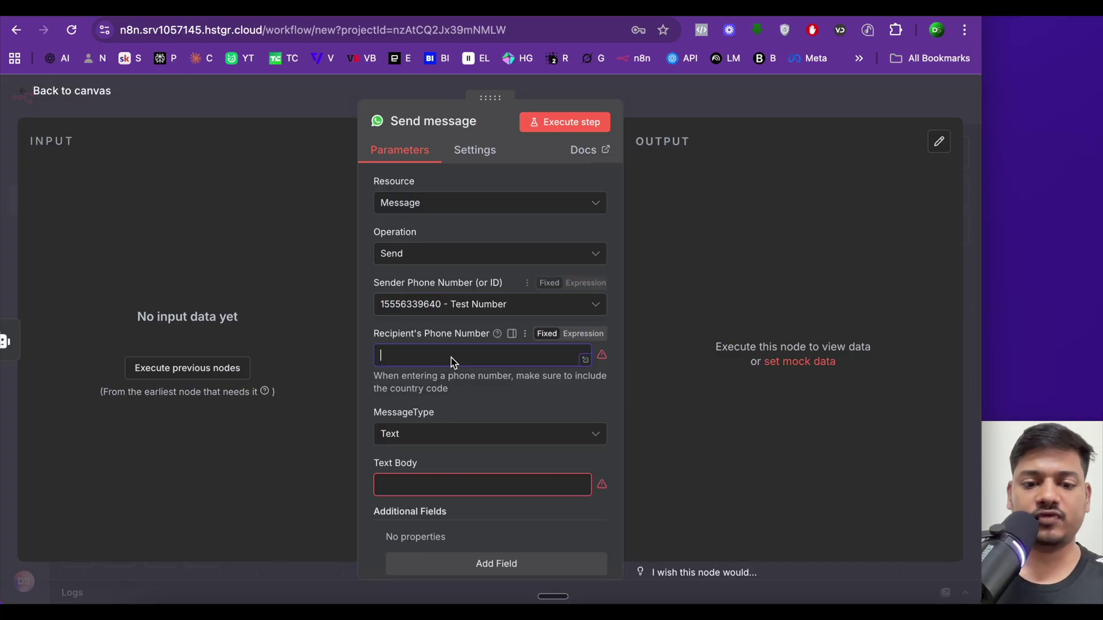
key("ctrl+v")
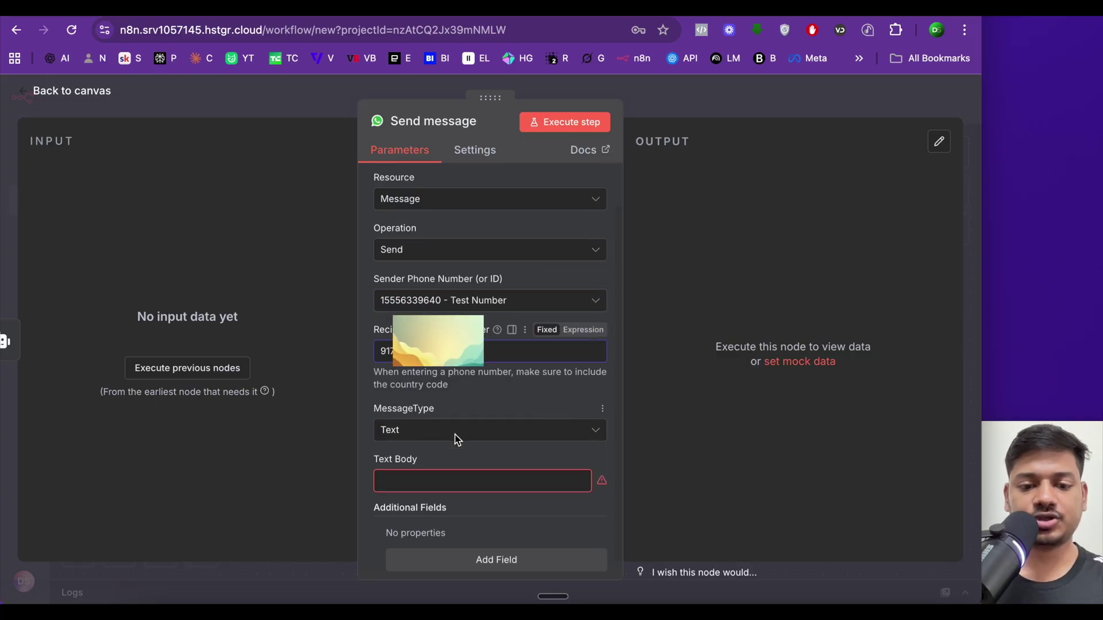
Step: Set the Send message node's Text Body to "success", return to the canvas and save the workflow
scroll(454, 439, "down", 1)
left_click(417, 466)
type("success")
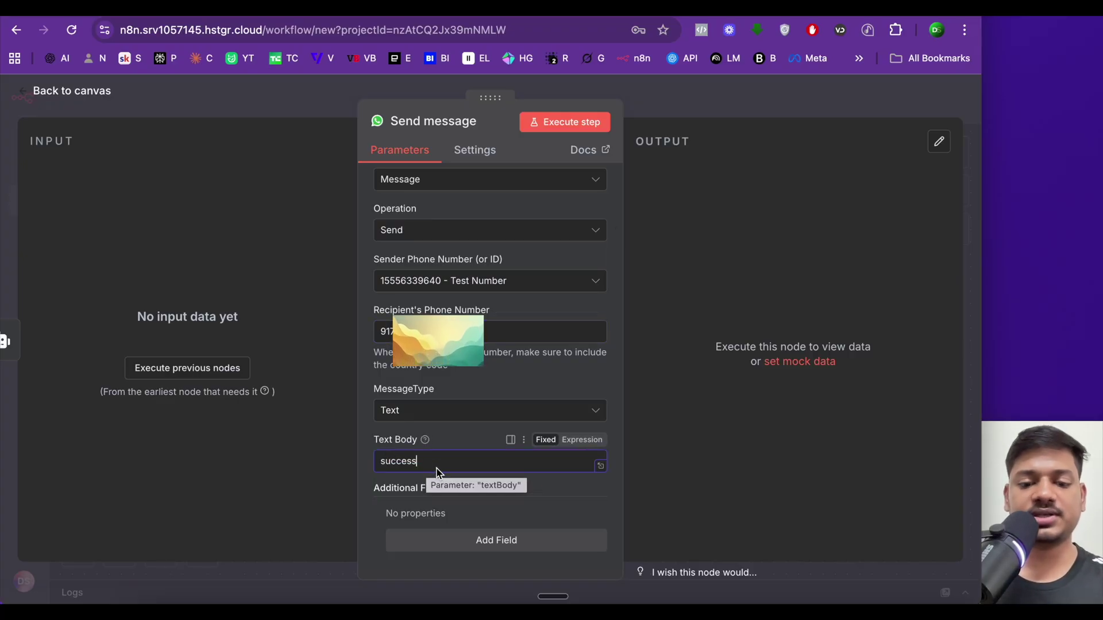
left_click(28, 94)
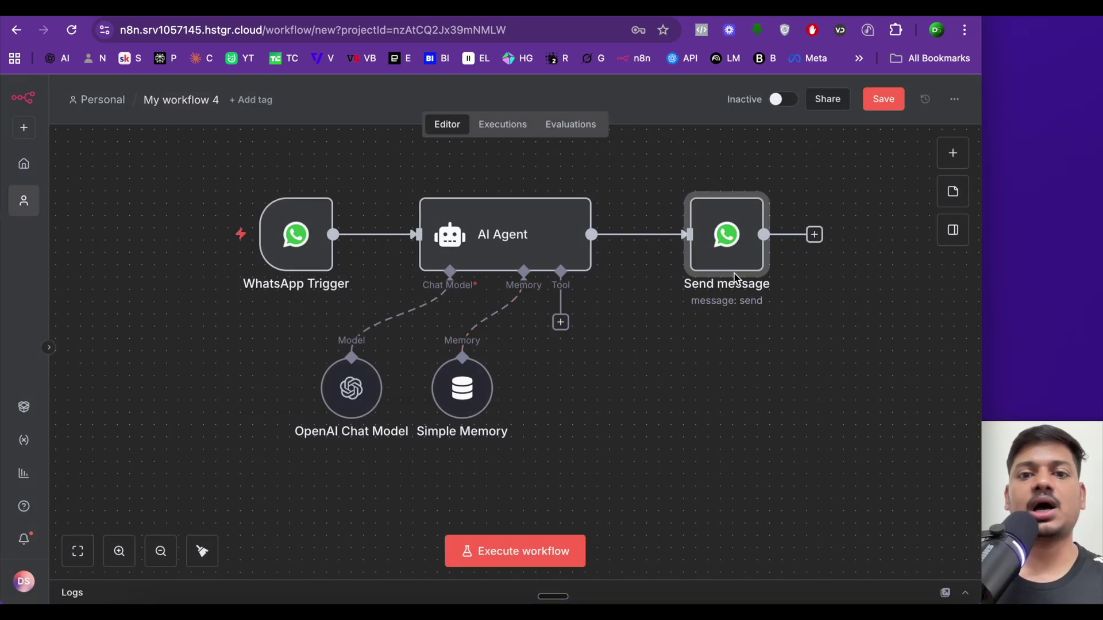
mouse_move(343, 286)
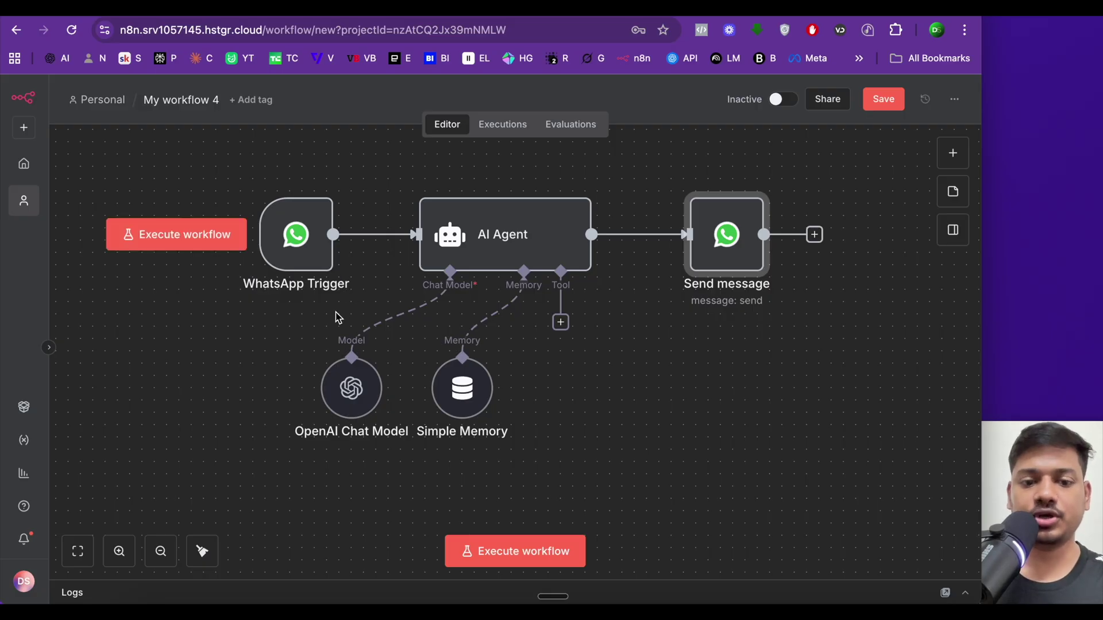
left_click(884, 99)
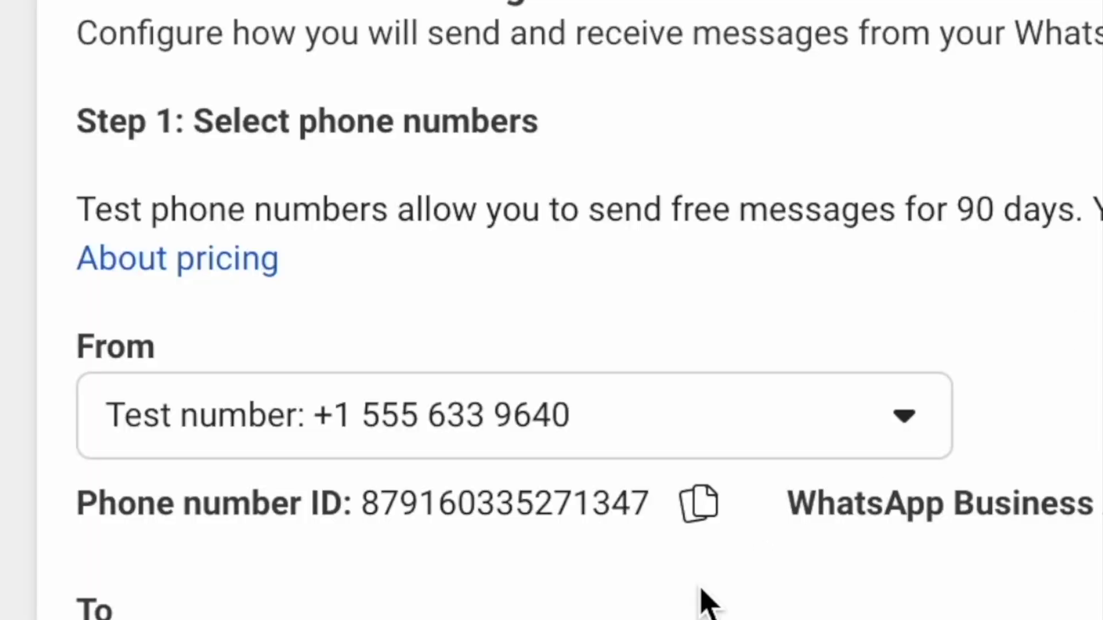
Step: Copy the test number from Meta's API Setup and open its chat in WhatsApp Web through a wa.me link without spaces or plus sign
left_click_drag(635, 424, 320, 426)
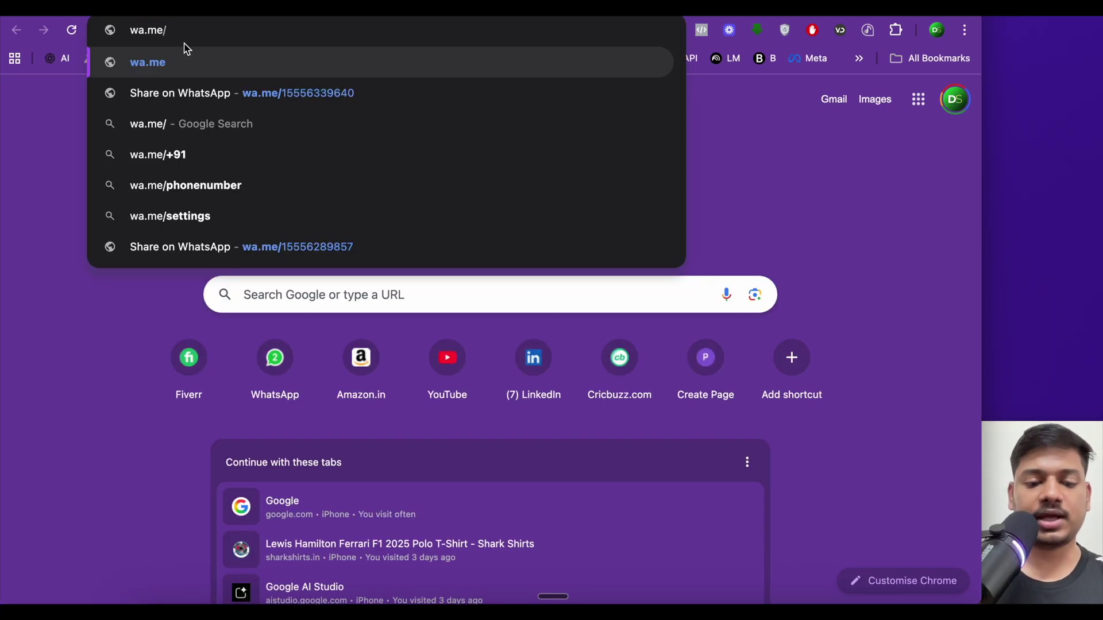
key("super+v")
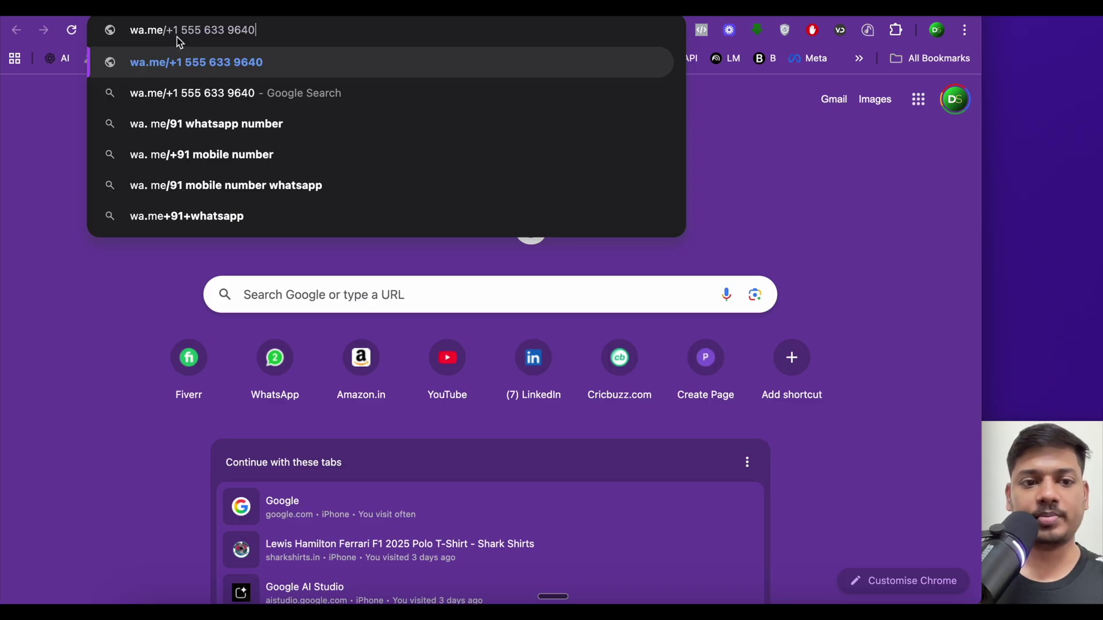
key("BackSpace")
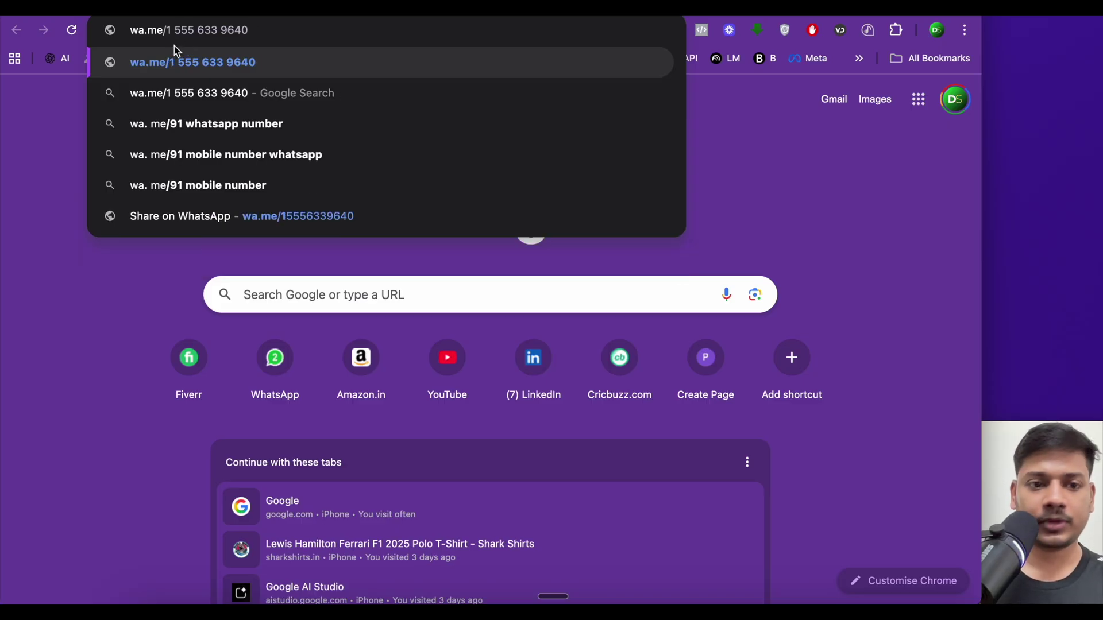
key("BackSpace")
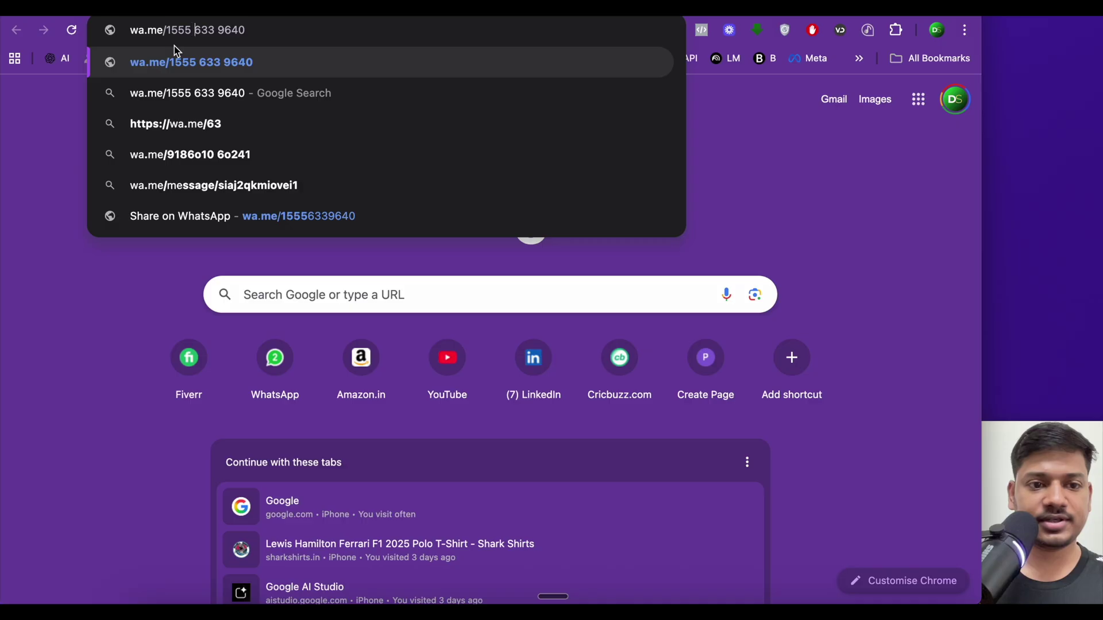
key("BackSpace")
key("BackSpace")
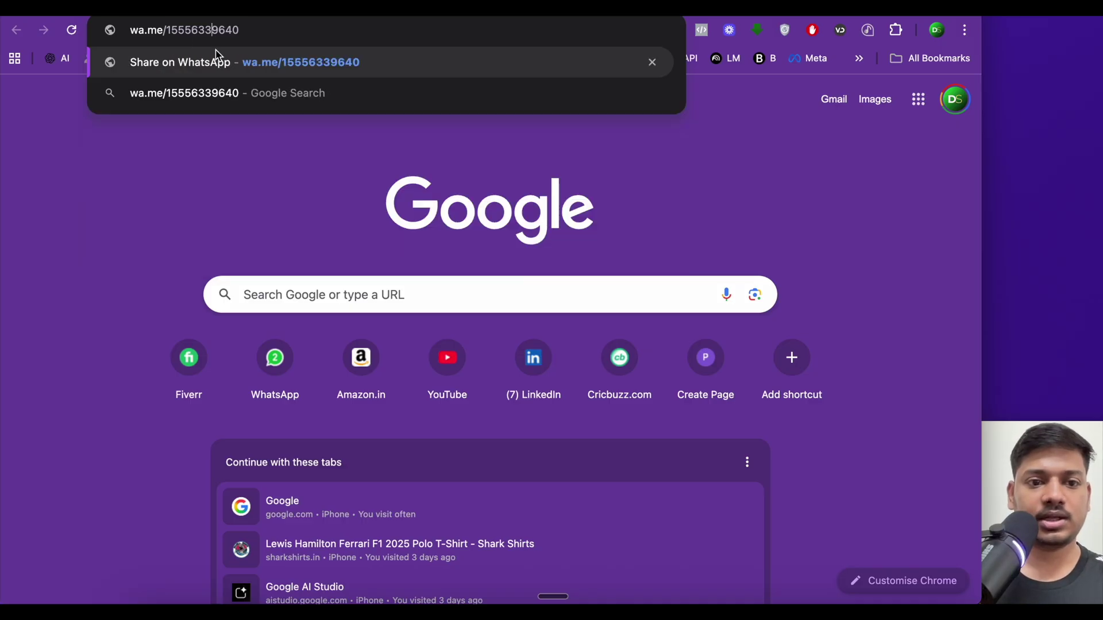
key("Return")
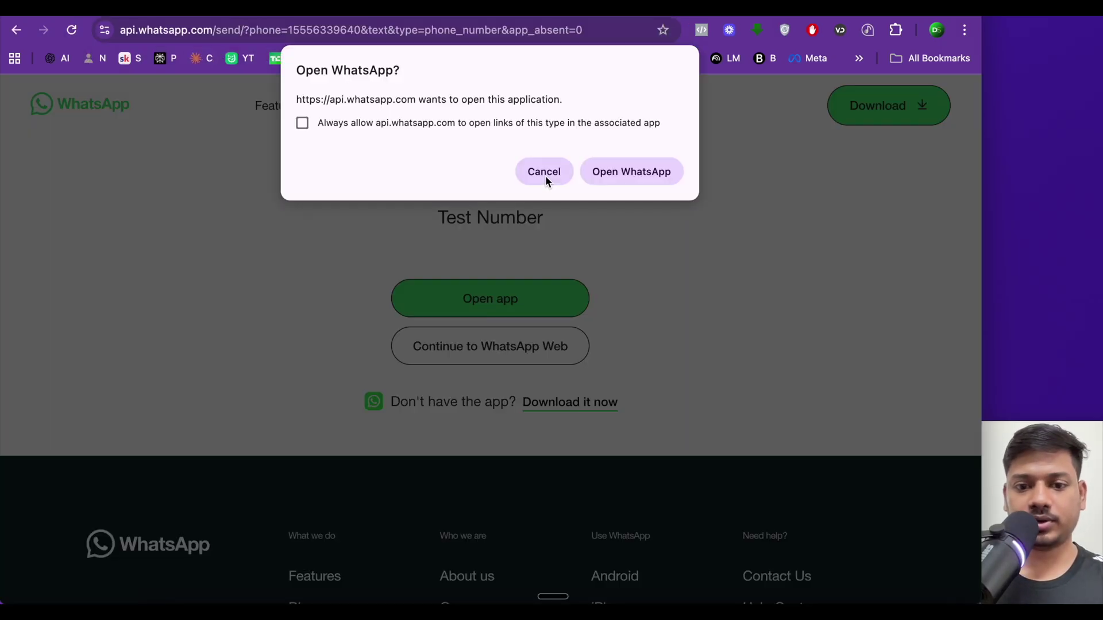
left_click(545, 174)
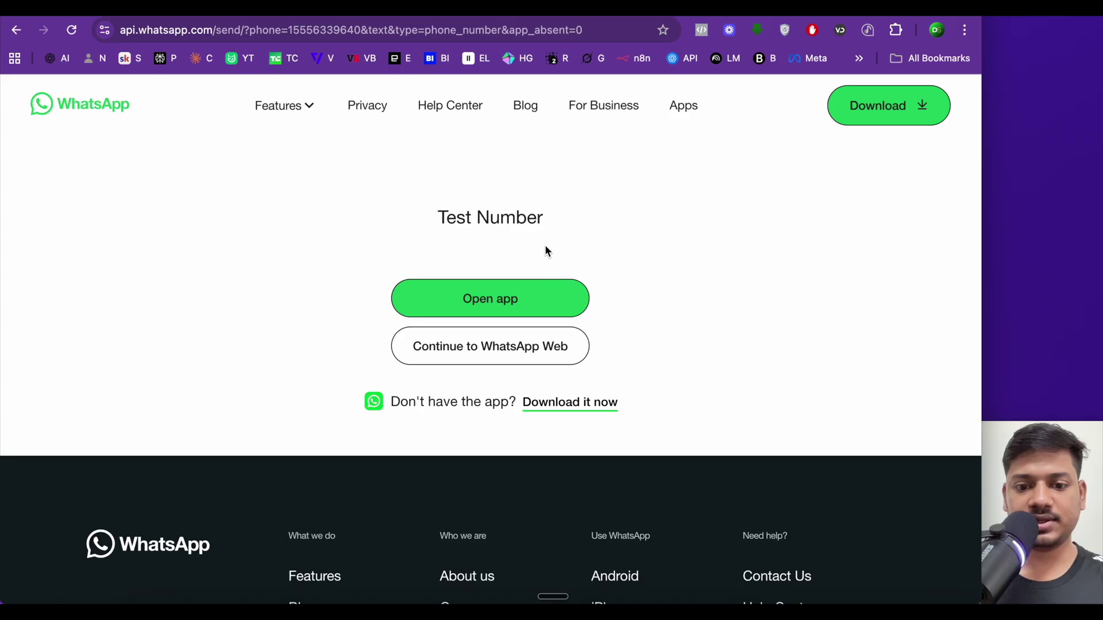
left_click(479, 349)
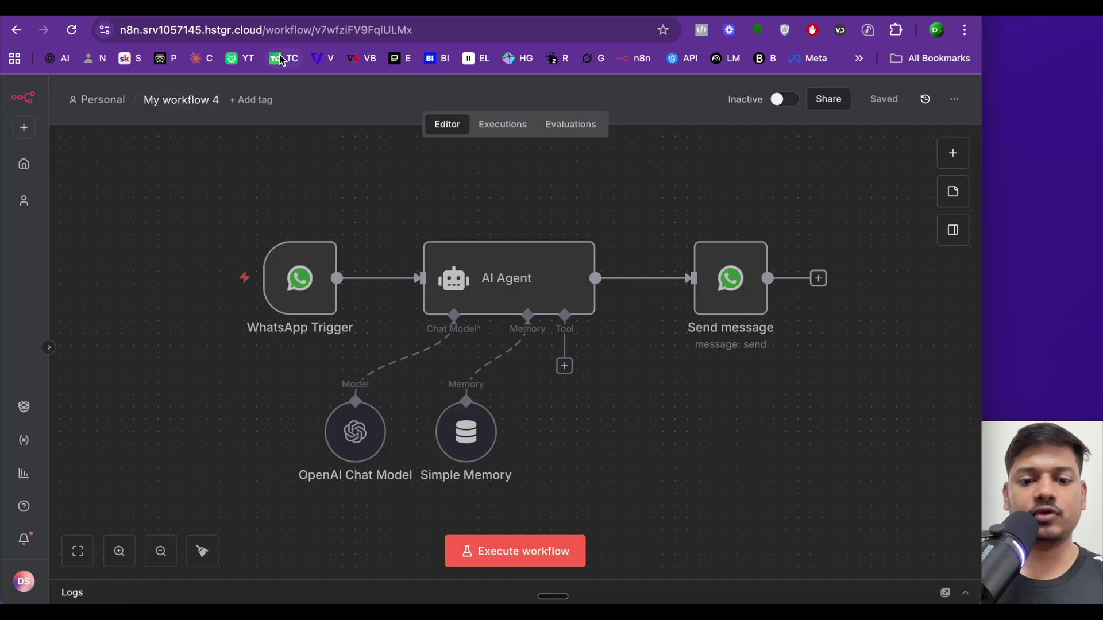
Step: Execute the n8n workflow and send "hi" to the test number in the WhatsApp Web chat
left_click(536, 553)
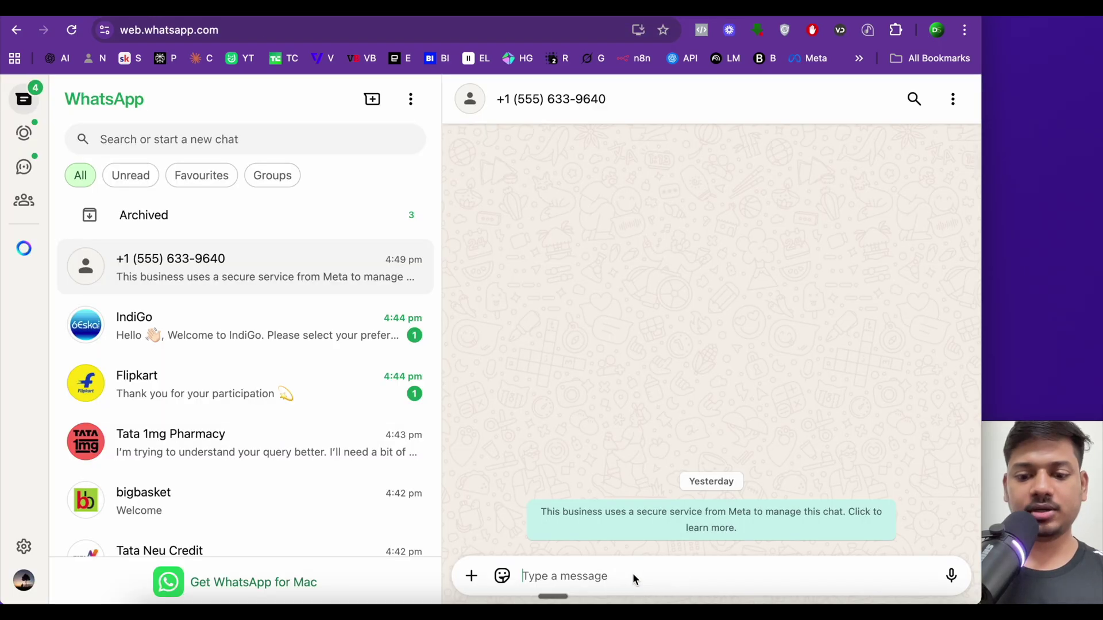
type("h")
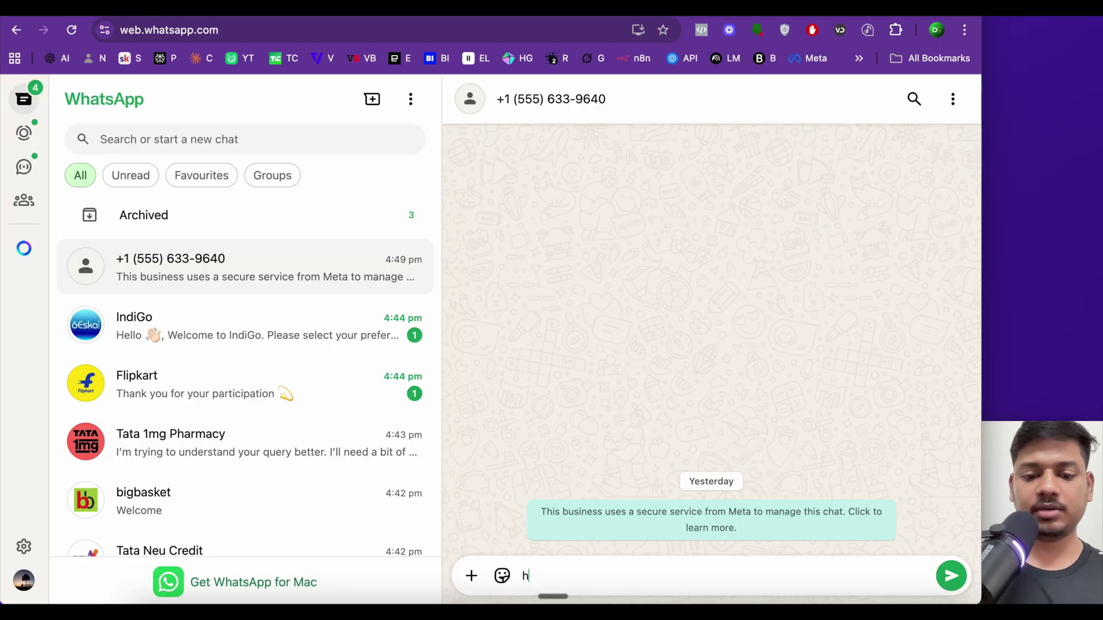
type("i")
key("Return")
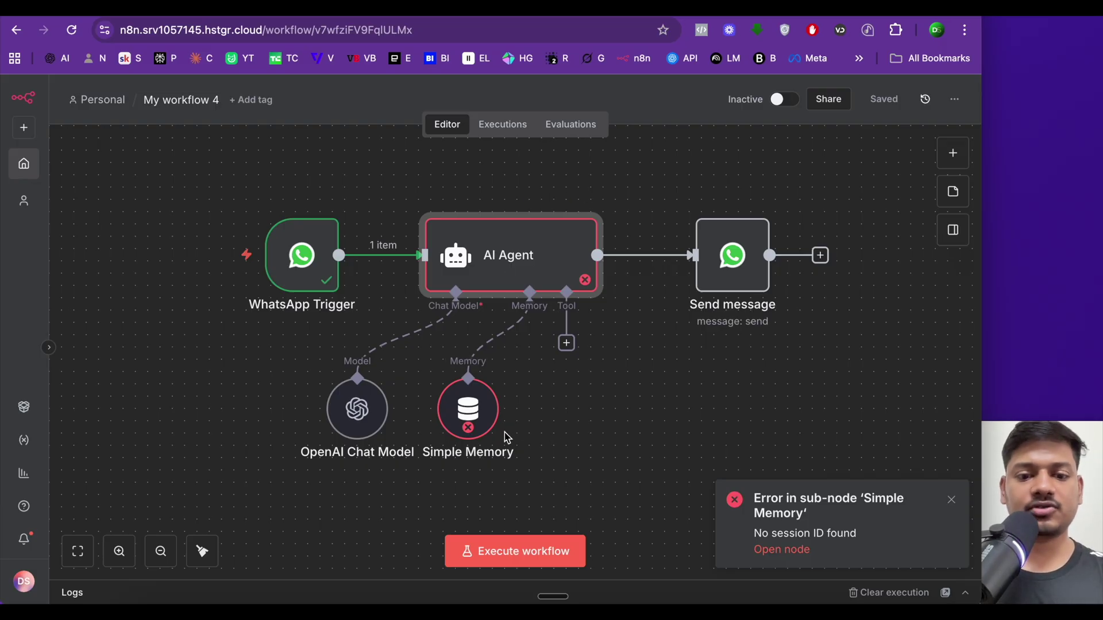
Step: Back in n8n, set the AI Agent node's Source for Prompt (User Message) to Define below
scroll(564, 429, "down", 2)
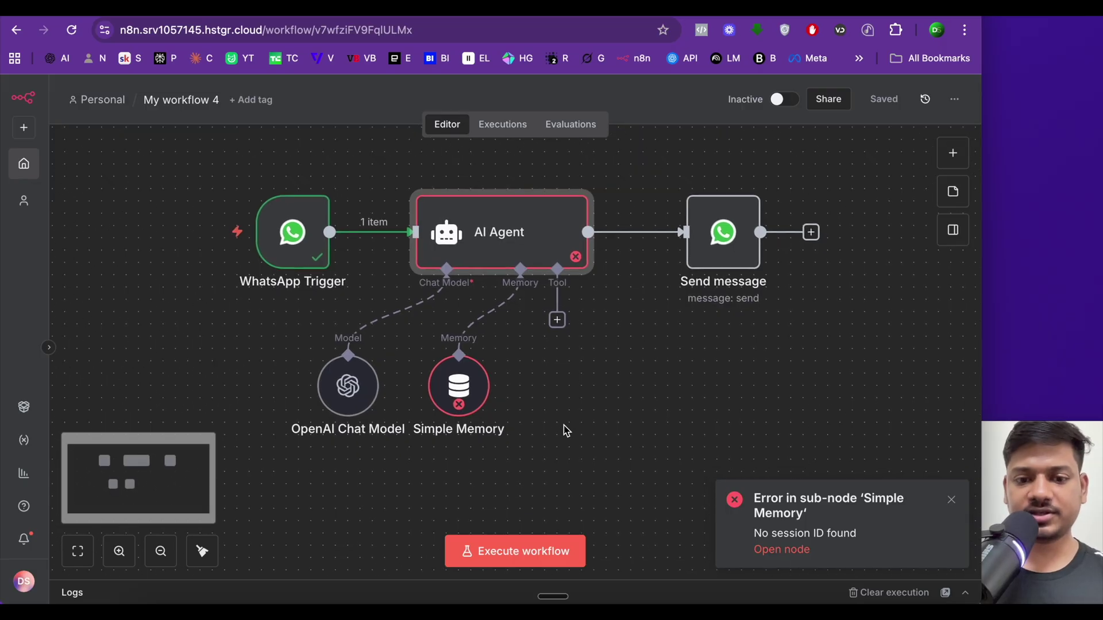
double_click(495, 248)
left_click(500, 269)
left_click(473, 363)
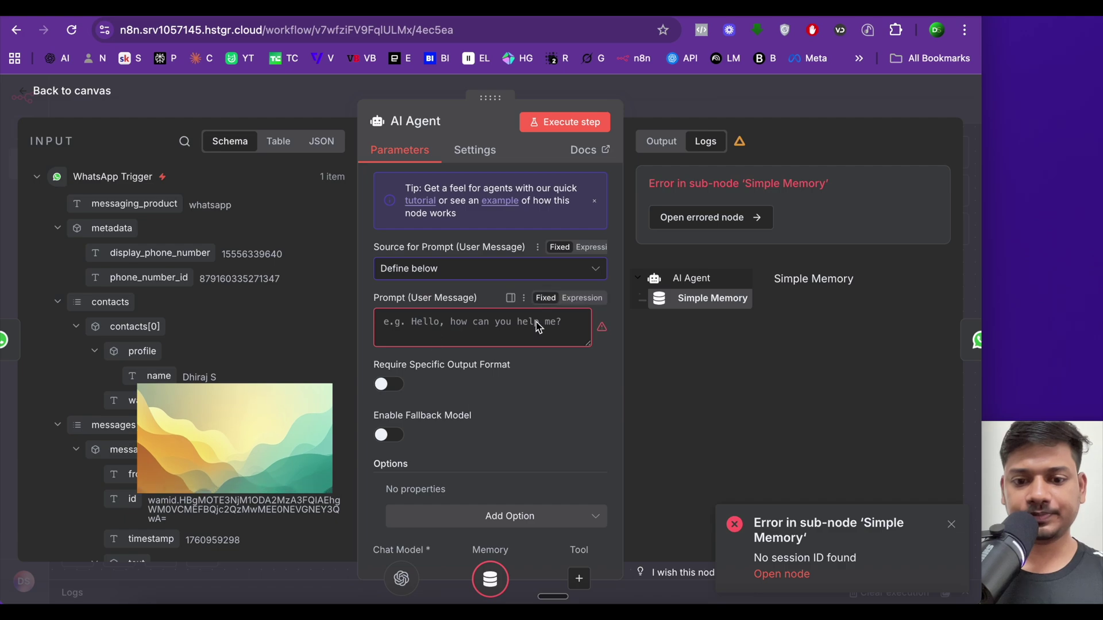
Step: Map the AI Agent's prompt to the incoming message body, {{ $json.messages[0].text.body }}, and return to the canvas
left_click(578, 299)
left_click(598, 322)
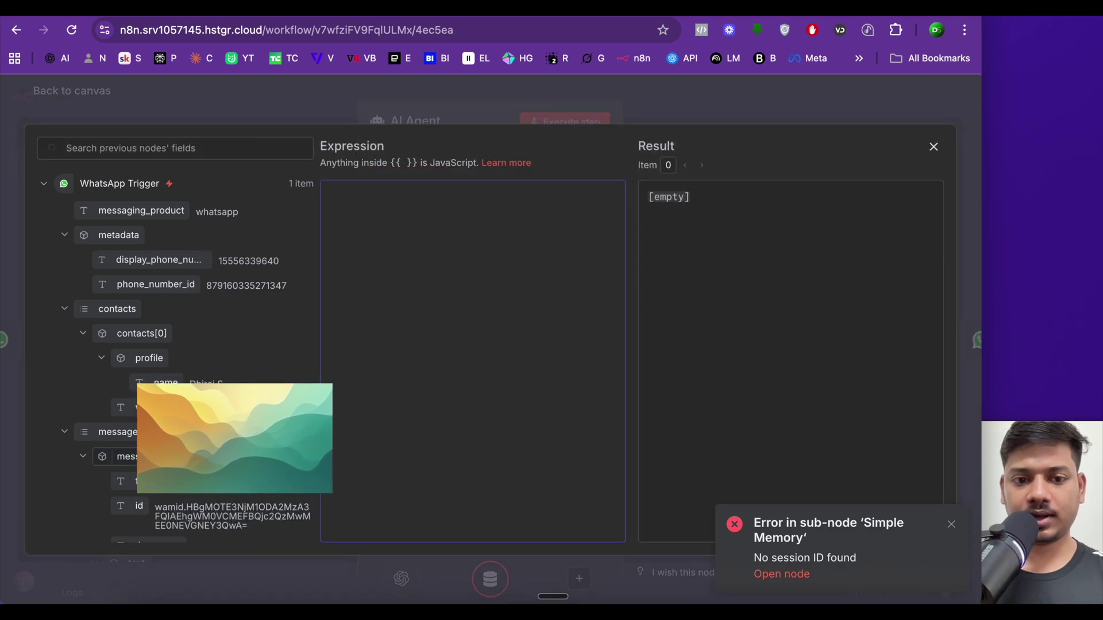
scroll(173, 462, "down", 2)
scroll(171, 462, "down", 3)
left_click_drag(150, 417, 411, 234)
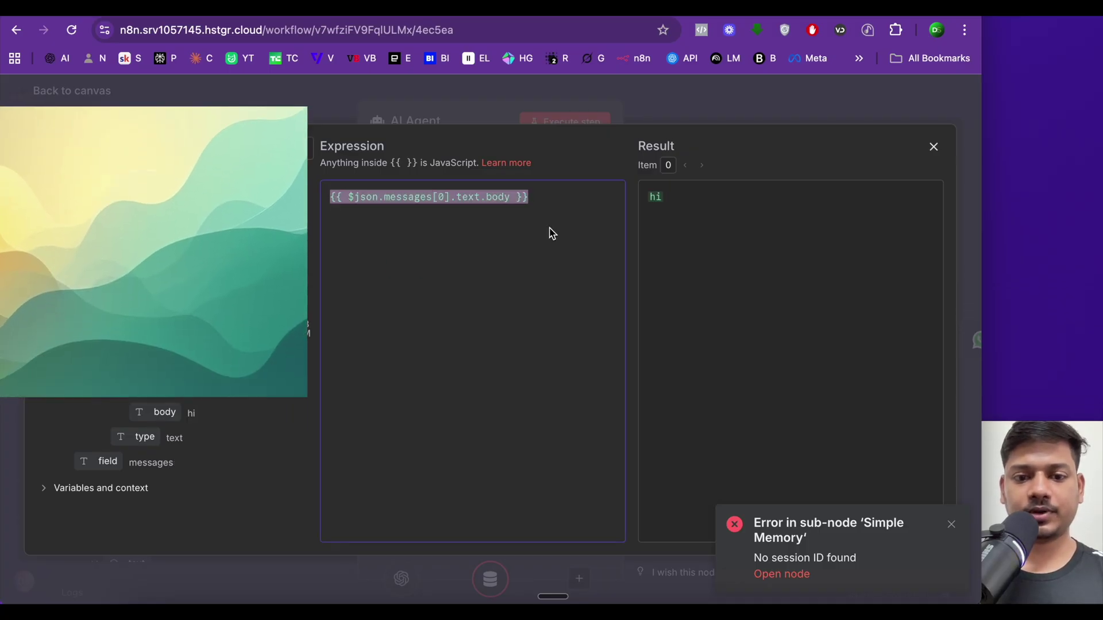
left_click(25, 93)
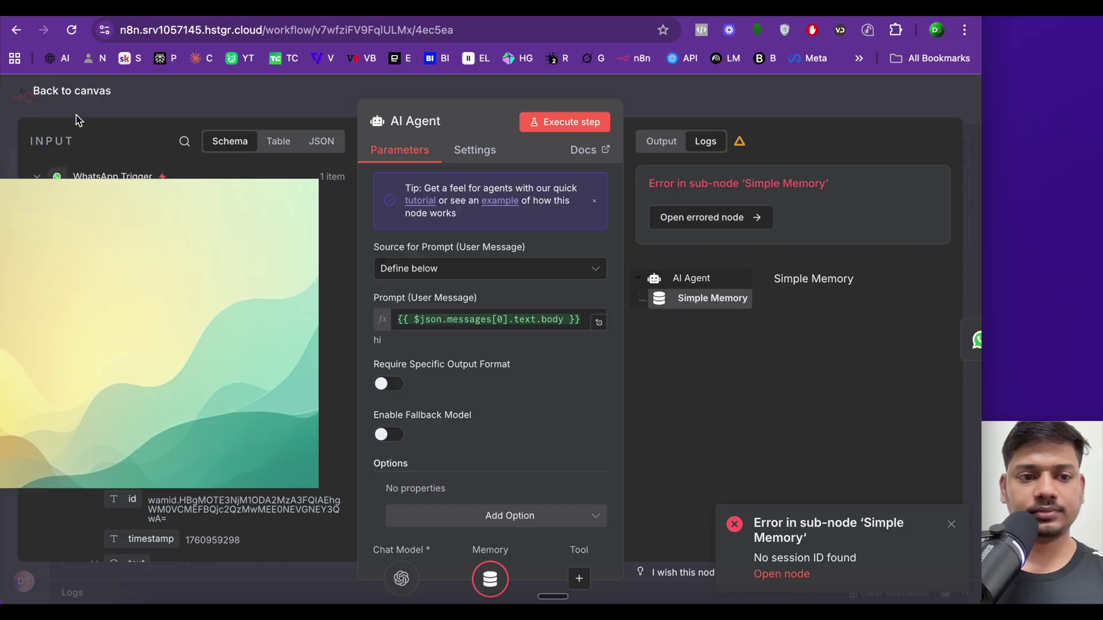
left_click(28, 94)
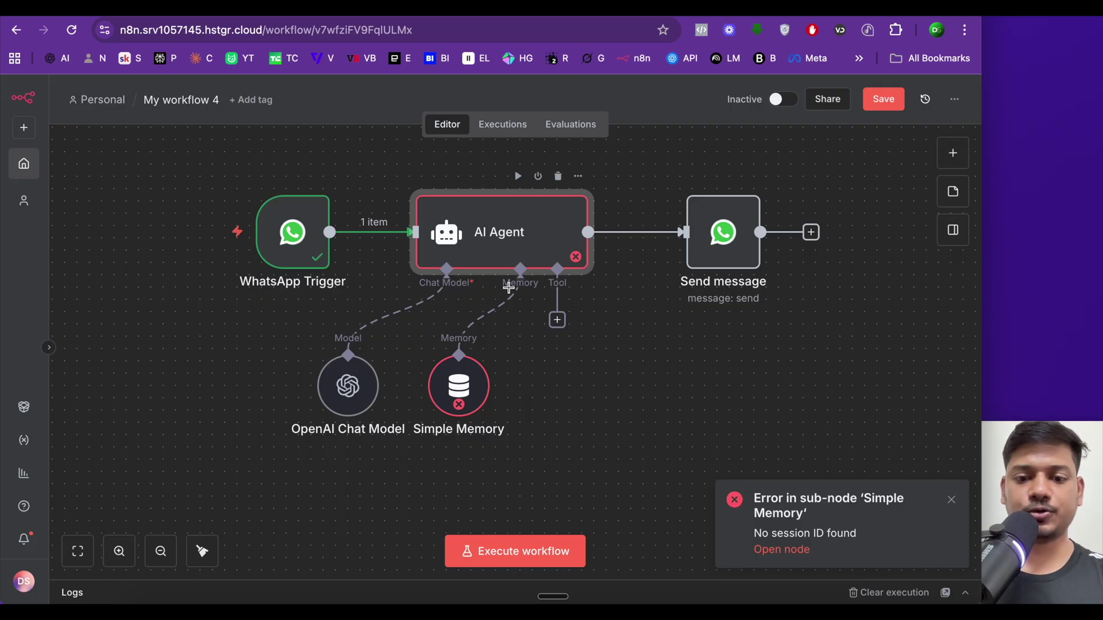
Step: Set the Simple Memory node's Session ID to Define below with the key expression {{ $("WhatsApp Trigger").item.json.contacts[0].wa_id }}
double_click(458, 386)
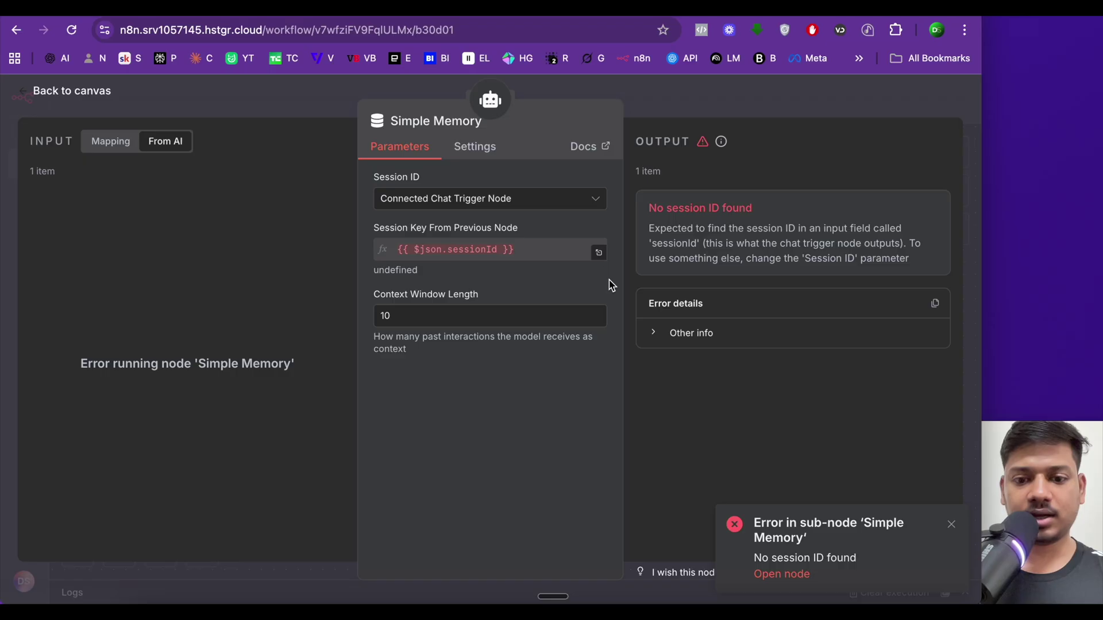
left_click(587, 206)
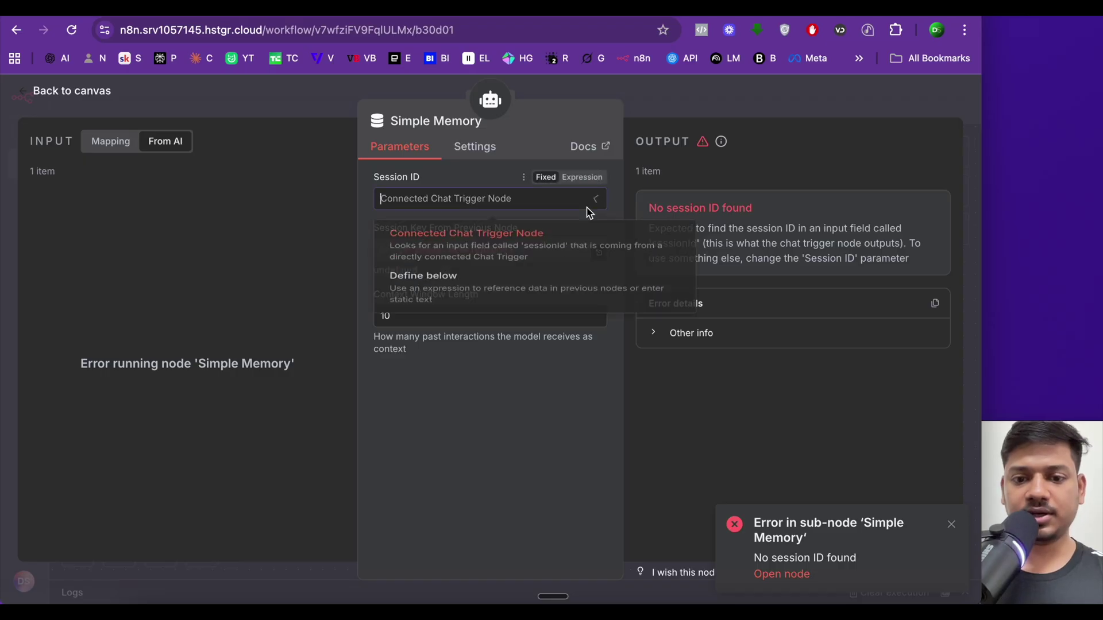
left_click(479, 296)
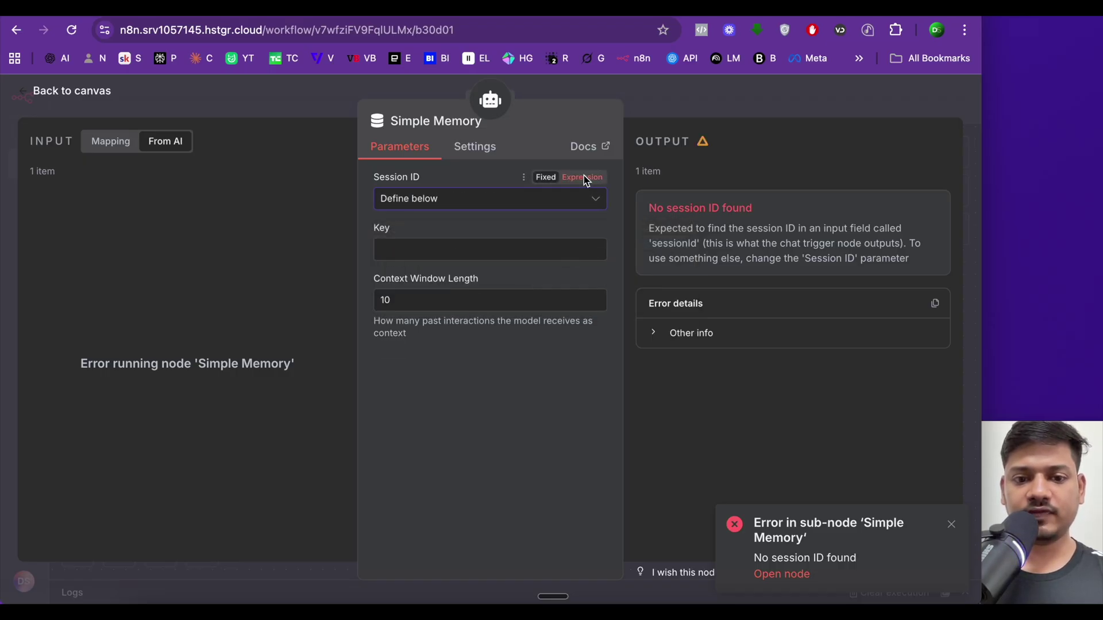
left_click(582, 228)
left_click(591, 251)
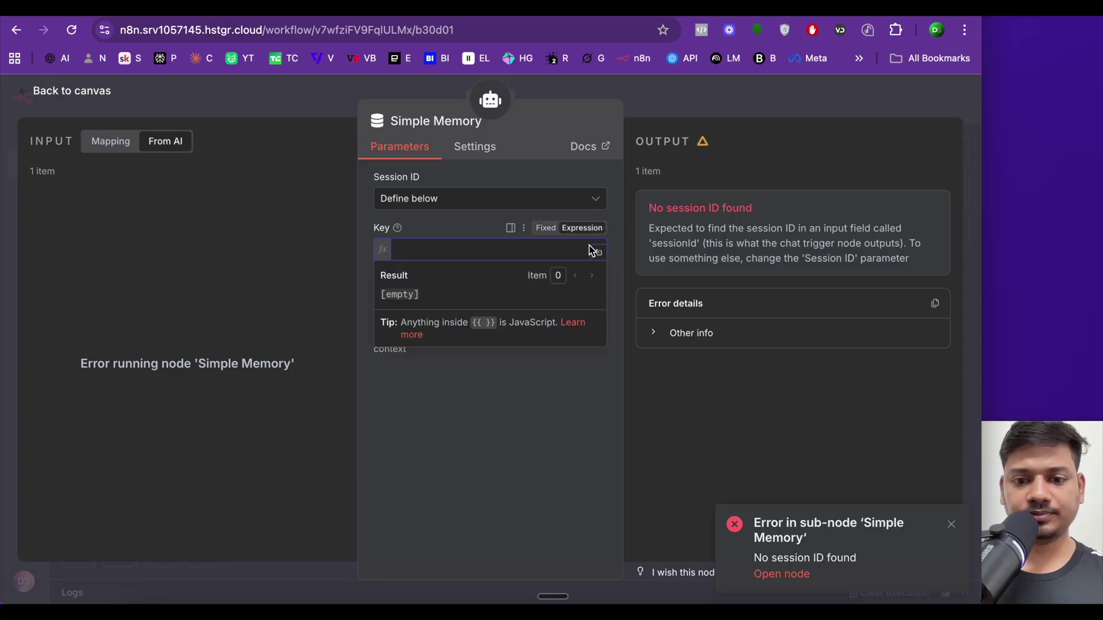
left_click(599, 254)
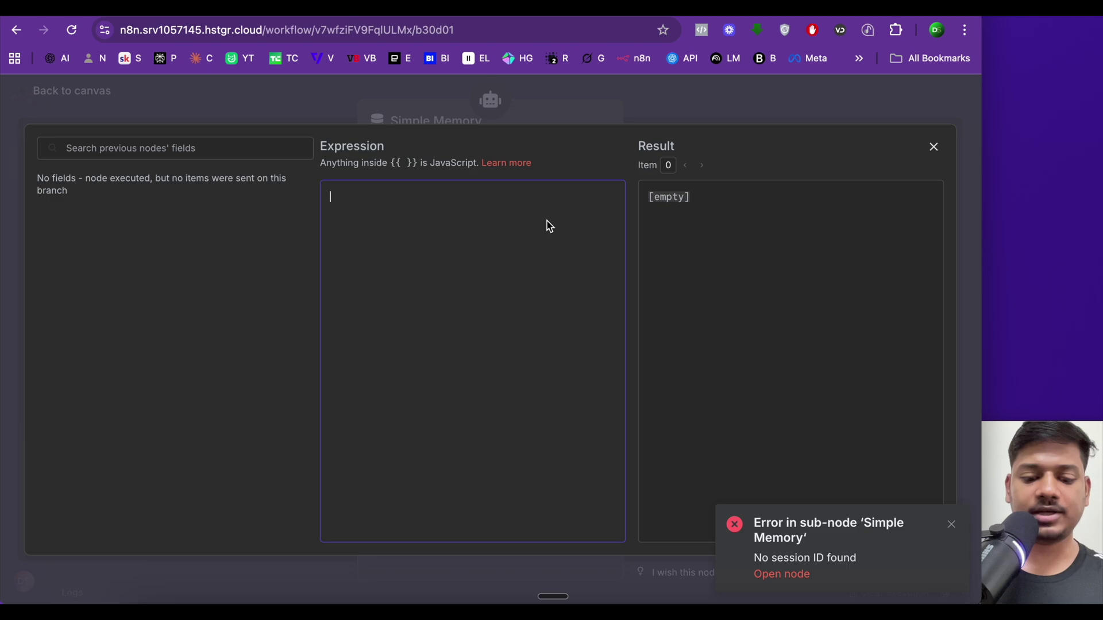
type("{{ $(\"WhatsApp Trigger\").item.json.contacts[0].wa_id }}")
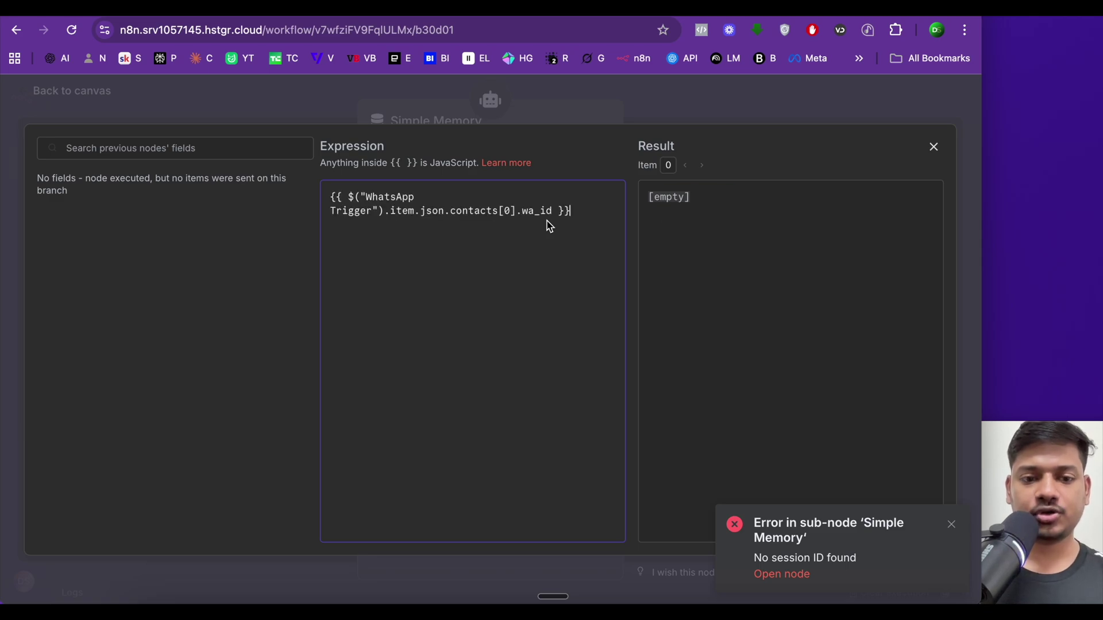